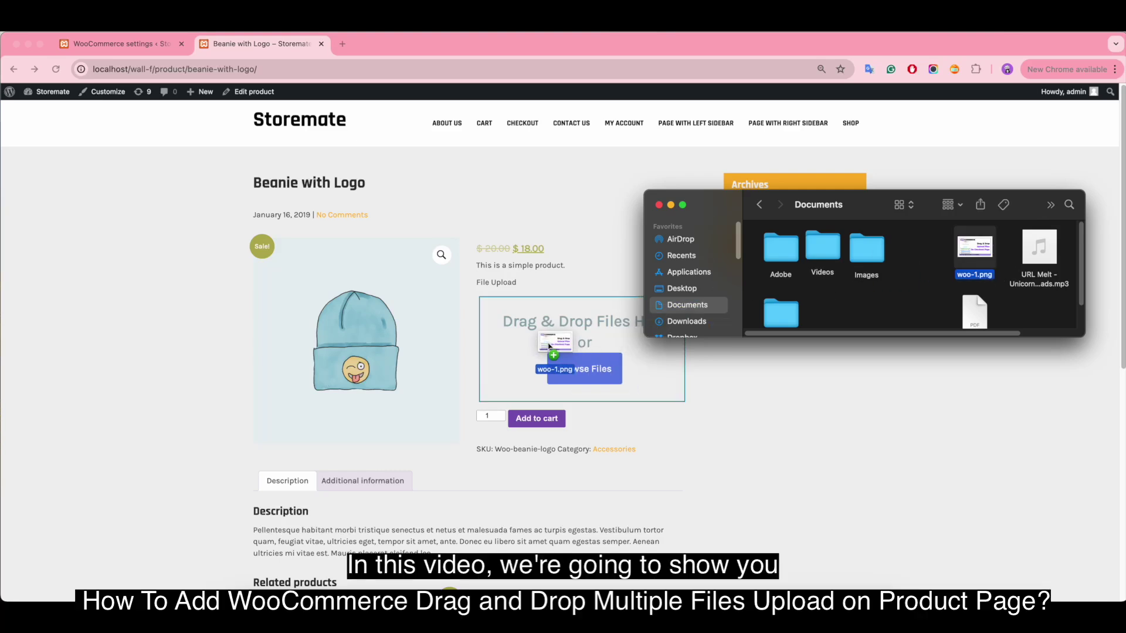
Drop pdf_name.pdf into the Beanie with Logo upload area and close the file browser
scroll(989, 297, down, 2)
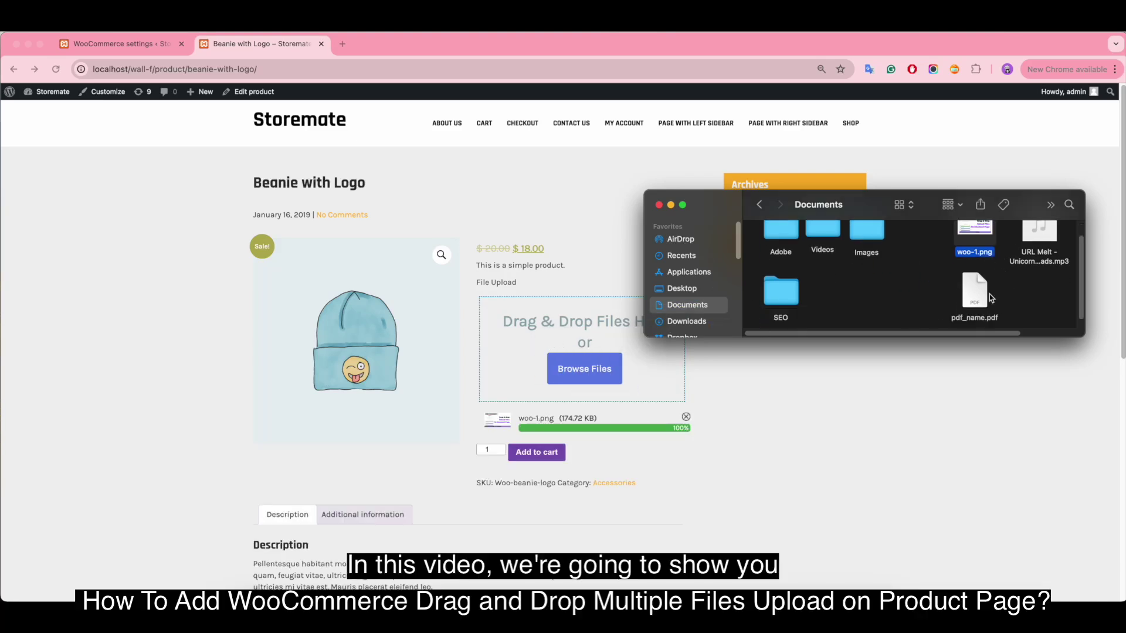
drag(978, 289, 534, 338)
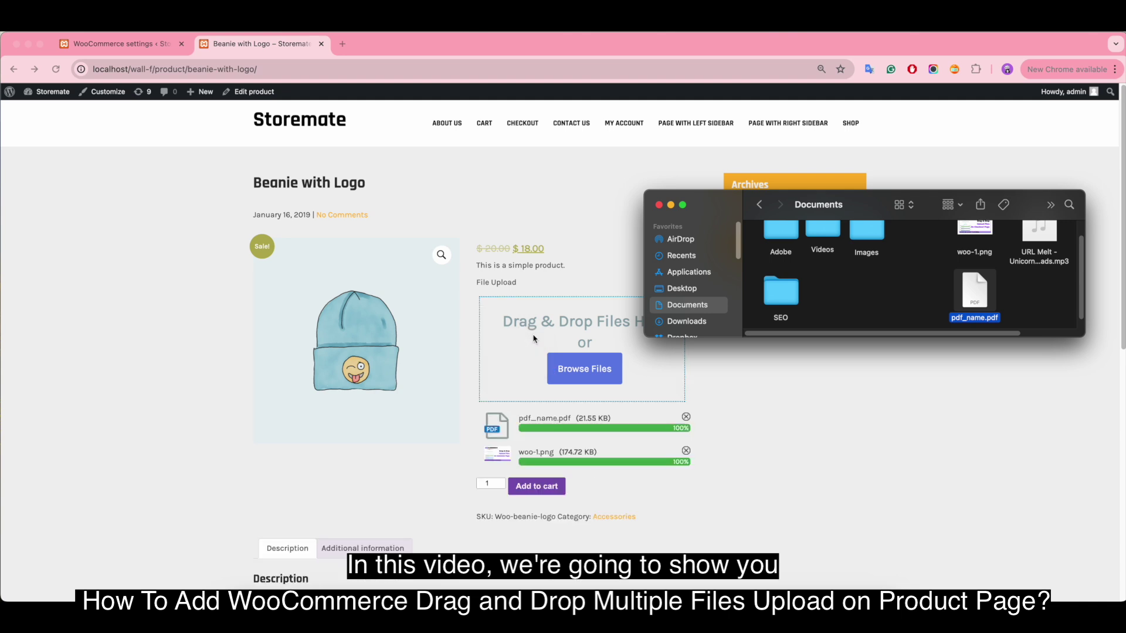
click(660, 206)
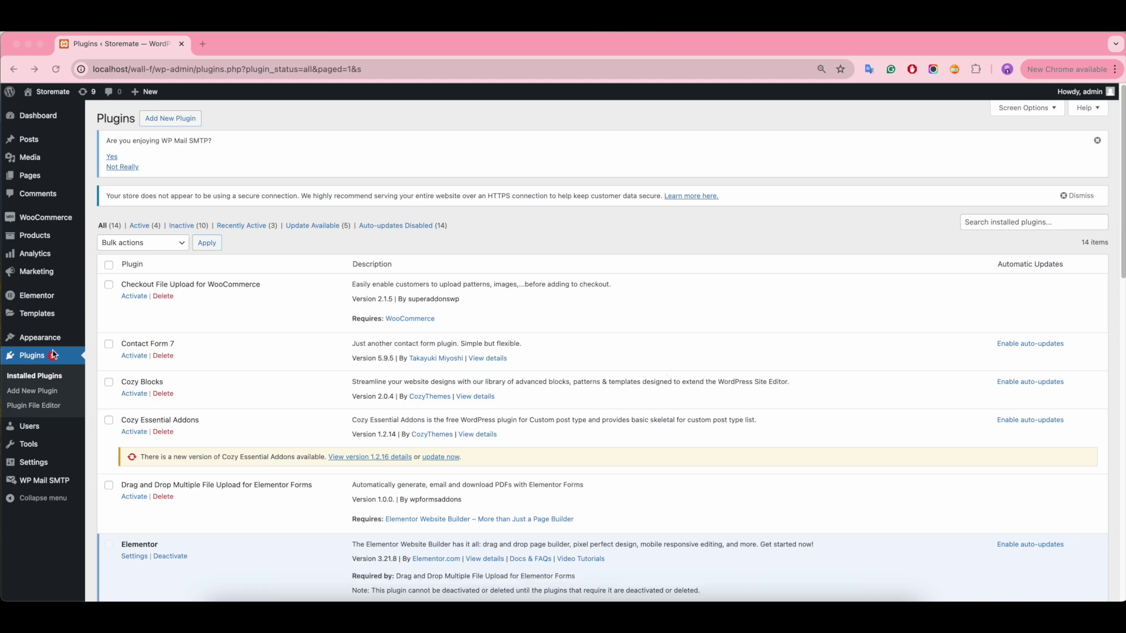
Bring up the Upload Plugin form from Add New Plugin and its file chooser
click(173, 119)
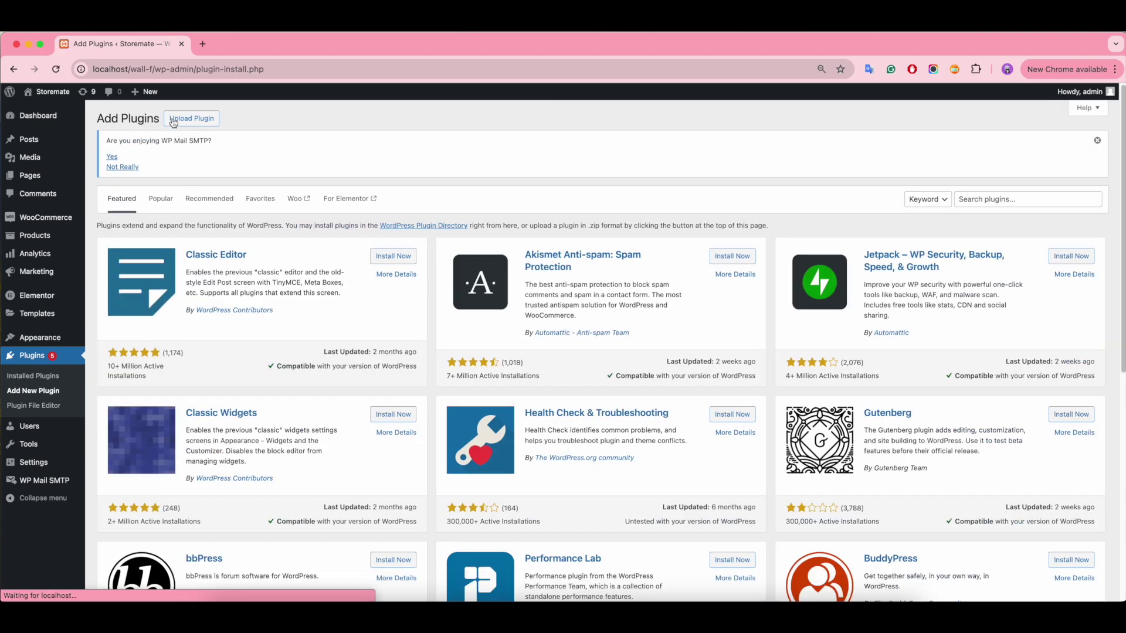
click(180, 120)
click(520, 271)
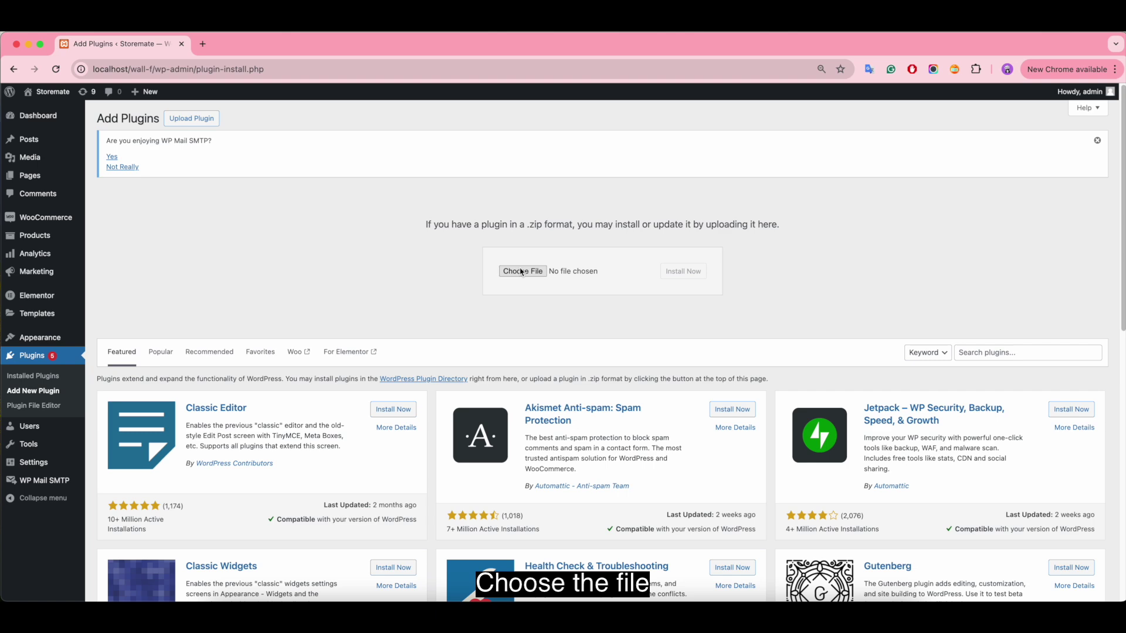
Pick the plugin zip from Dropbox > DATA > woocommerce > woocommerce-product-drop-files > v2.1.2 > plugin
click(382, 306)
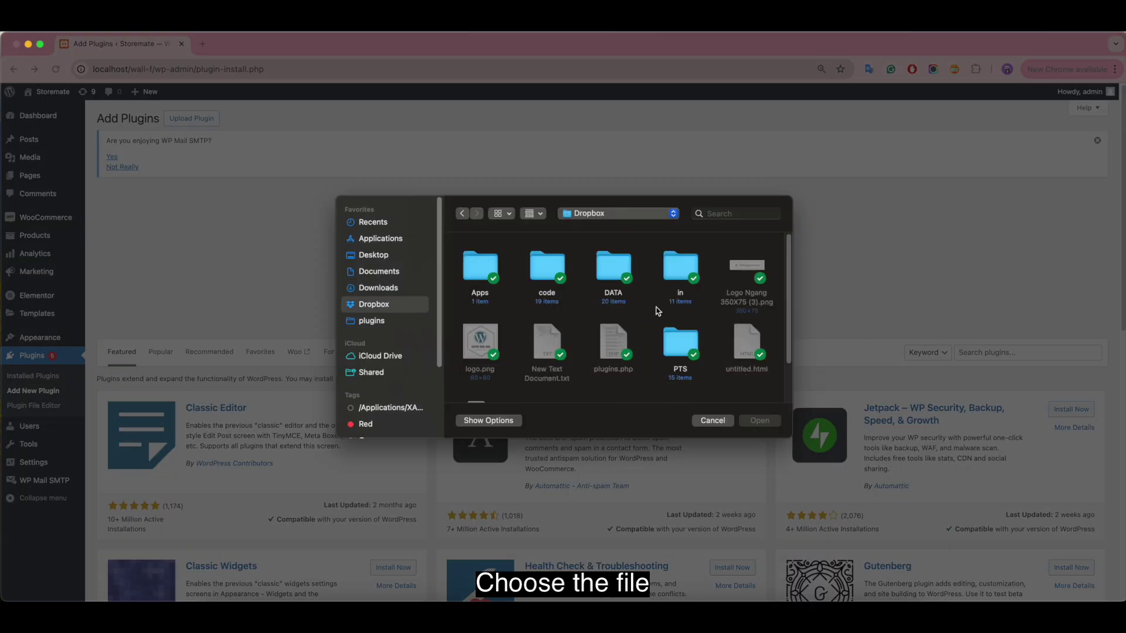
double_click(617, 276)
scroll(626, 330, down, 3)
double_click(611, 354)
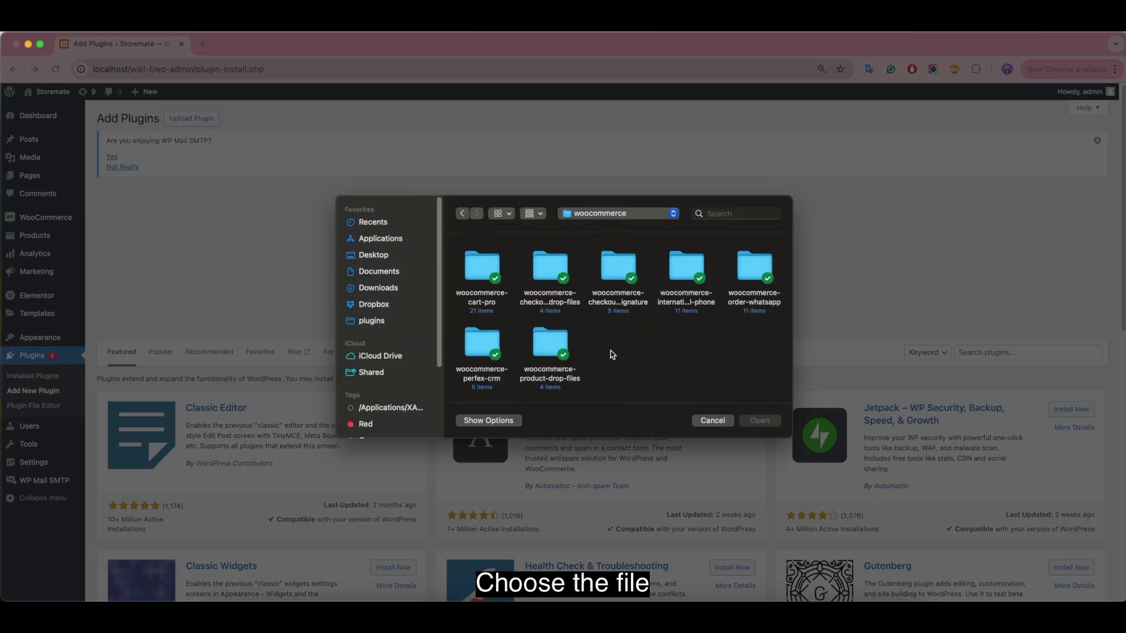
double_click(549, 346)
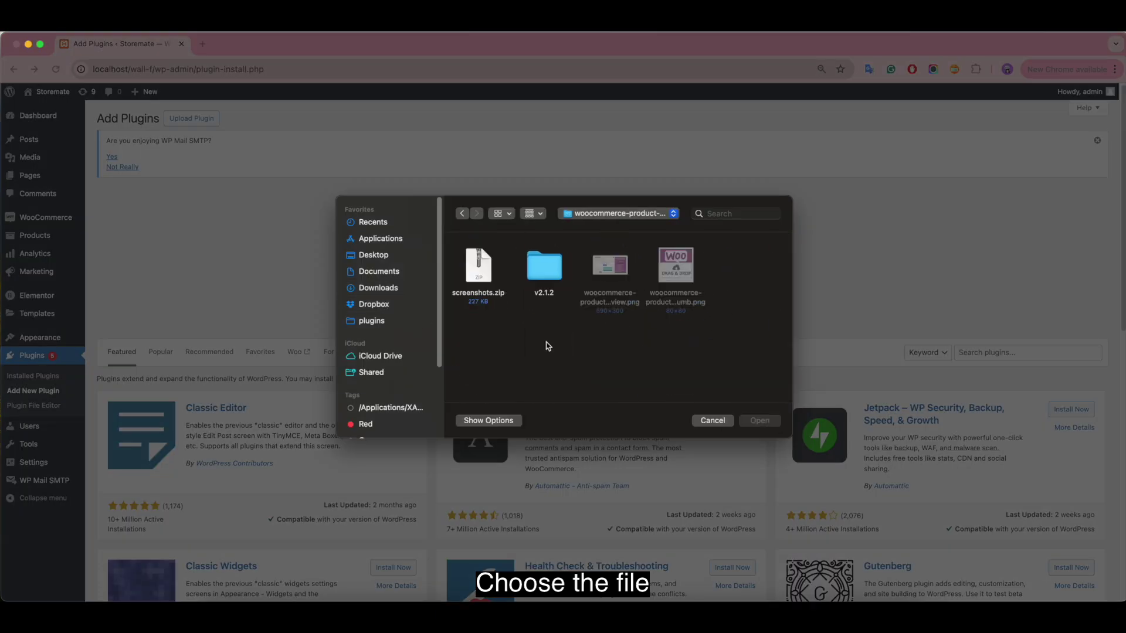
double_click(548, 262)
double_click(695, 275)
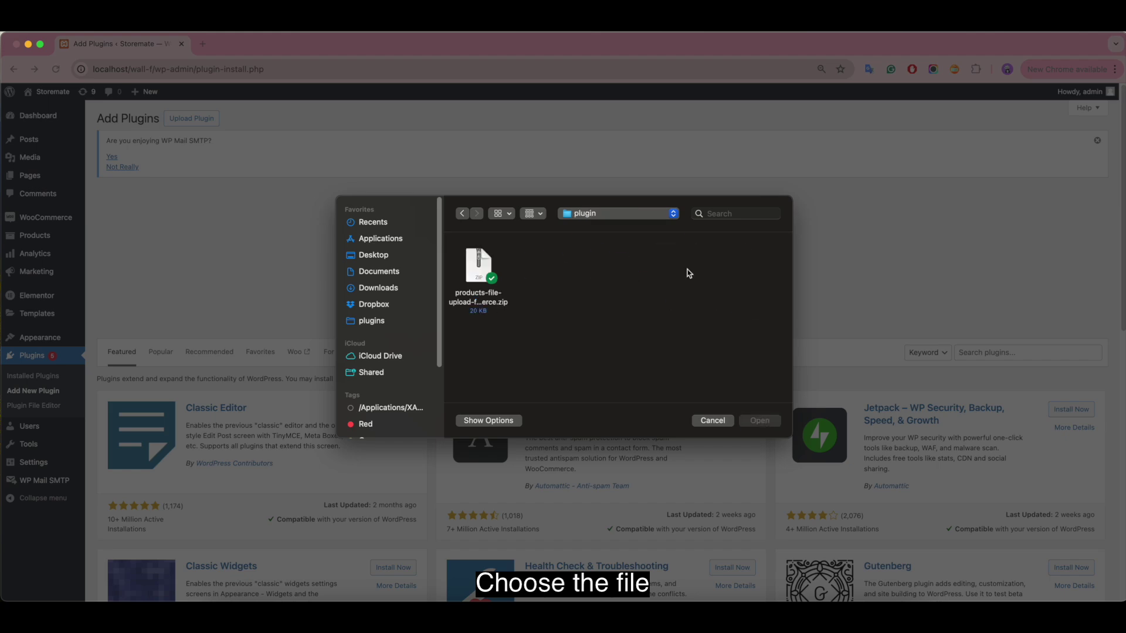
double_click(484, 267)
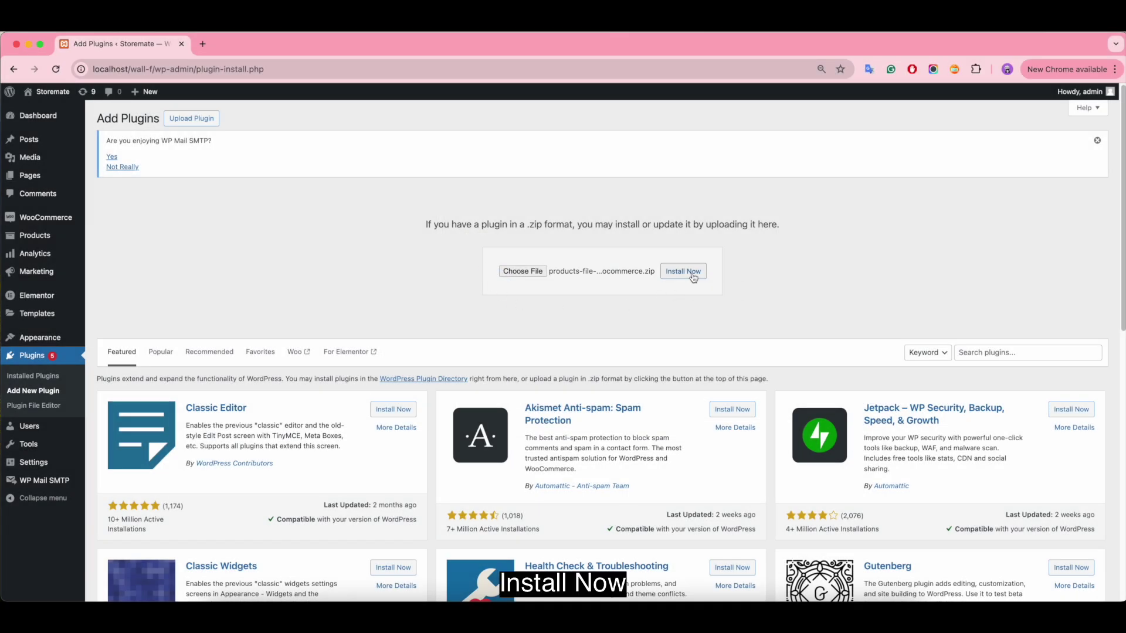
Install the Products File Upload for WooCommerce zip, activate it, and confirm it in the list
click(692, 273)
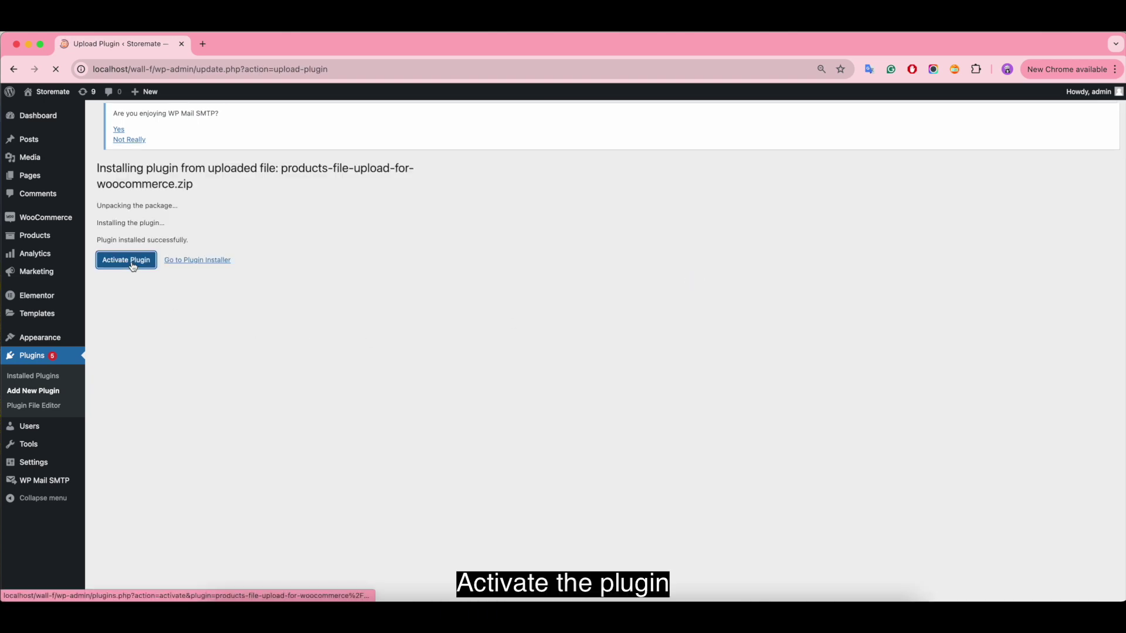
click(134, 265)
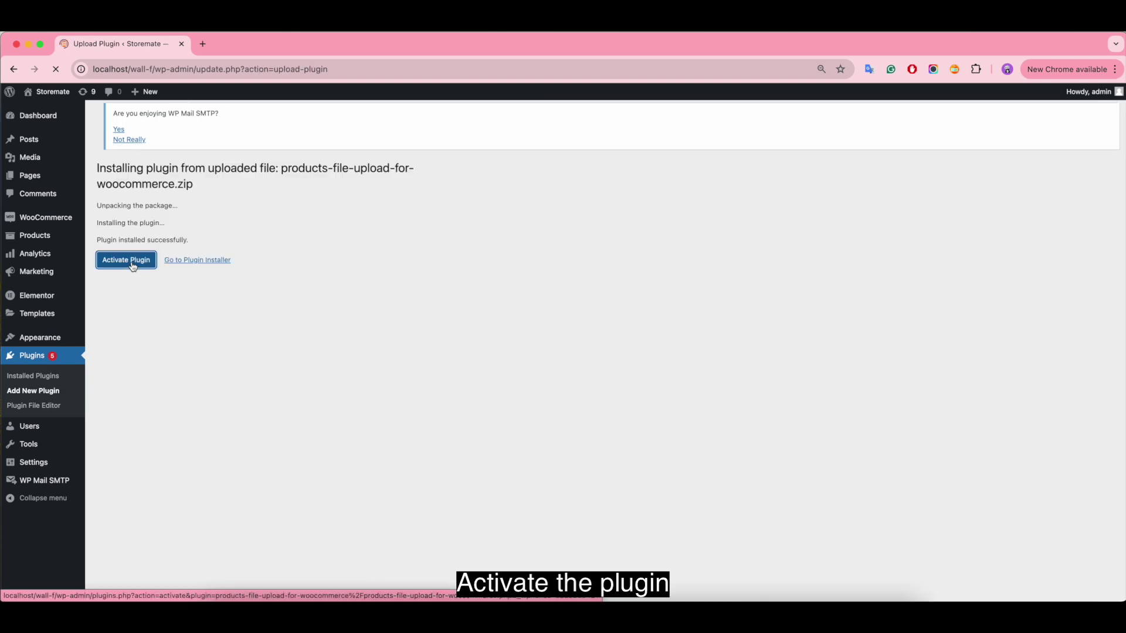
scroll(474, 421, down, 15)
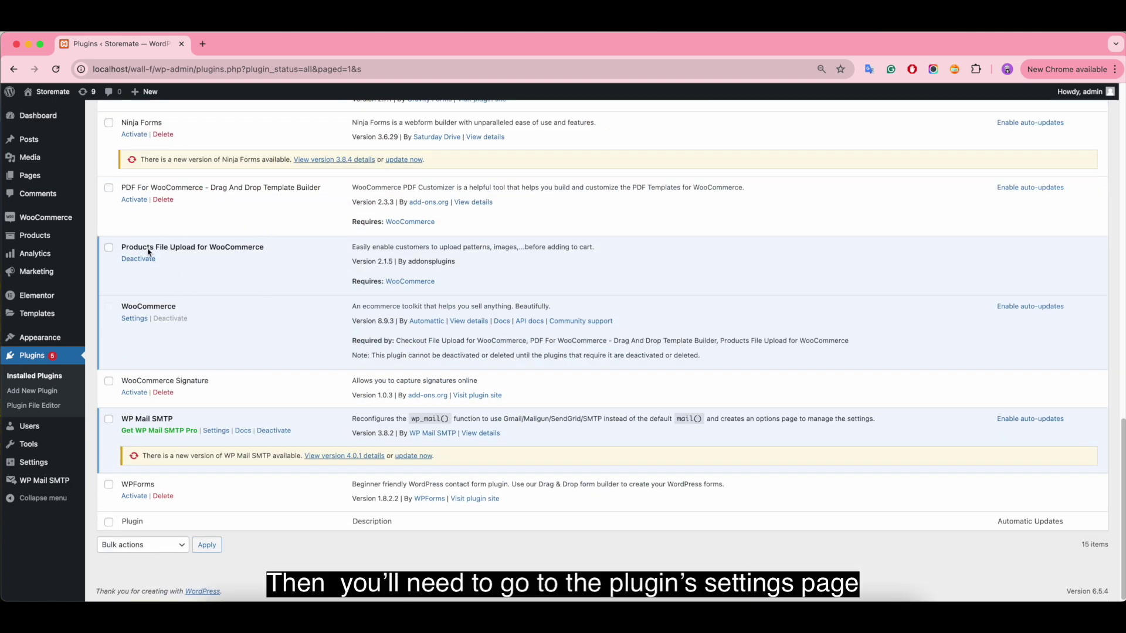
Go to WooCommerce Settings and switch to the Products uploads tab
mouse_move(50, 222)
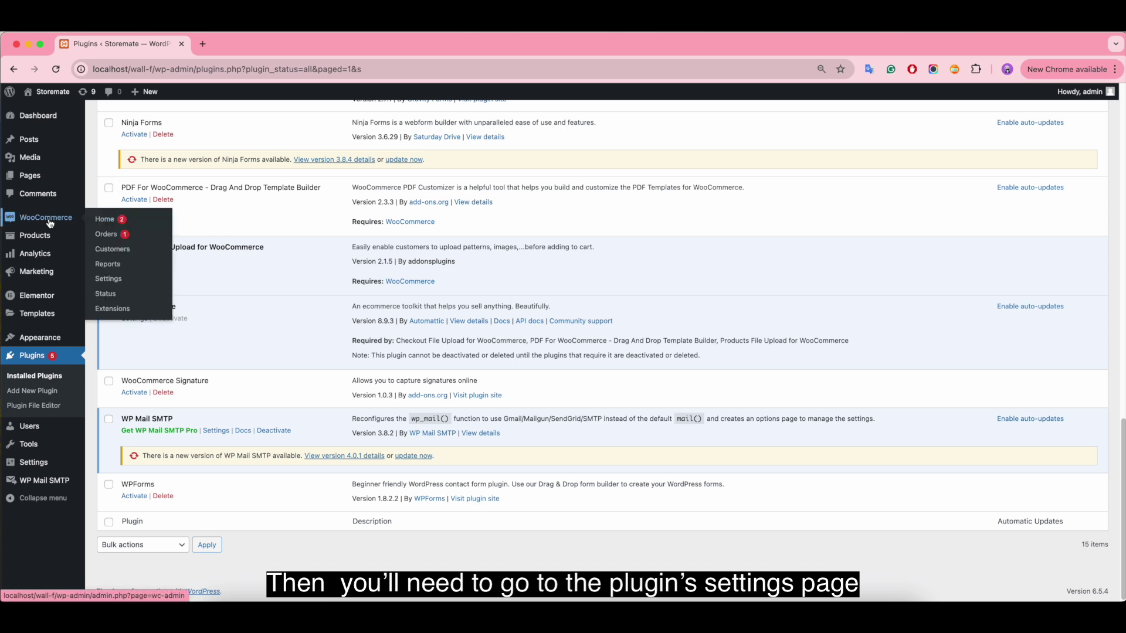
click(114, 280)
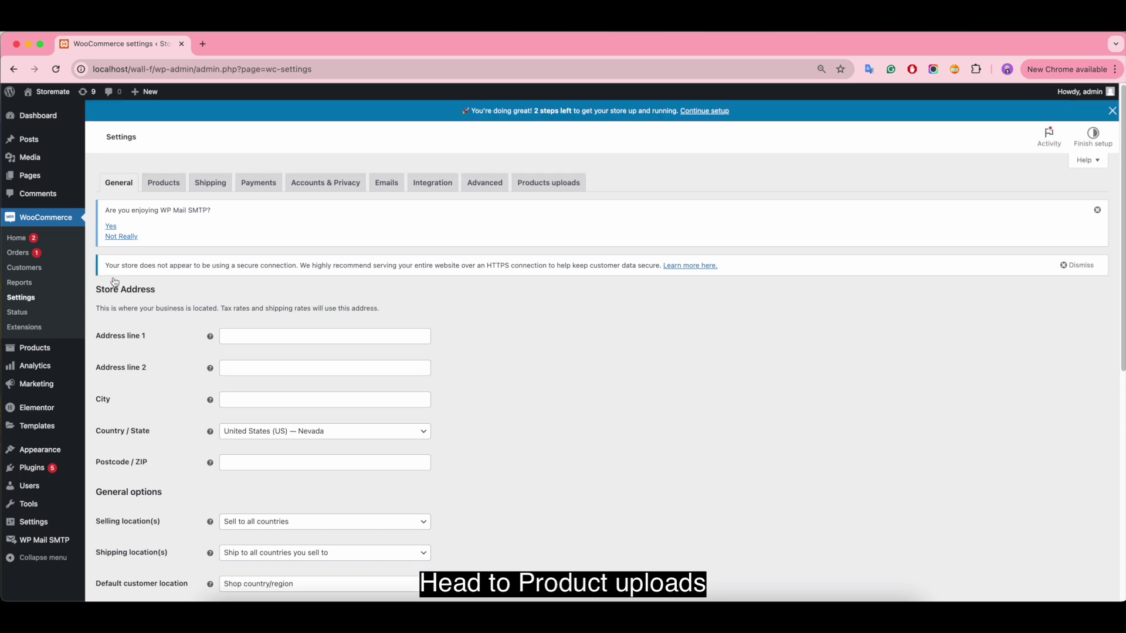
click(544, 183)
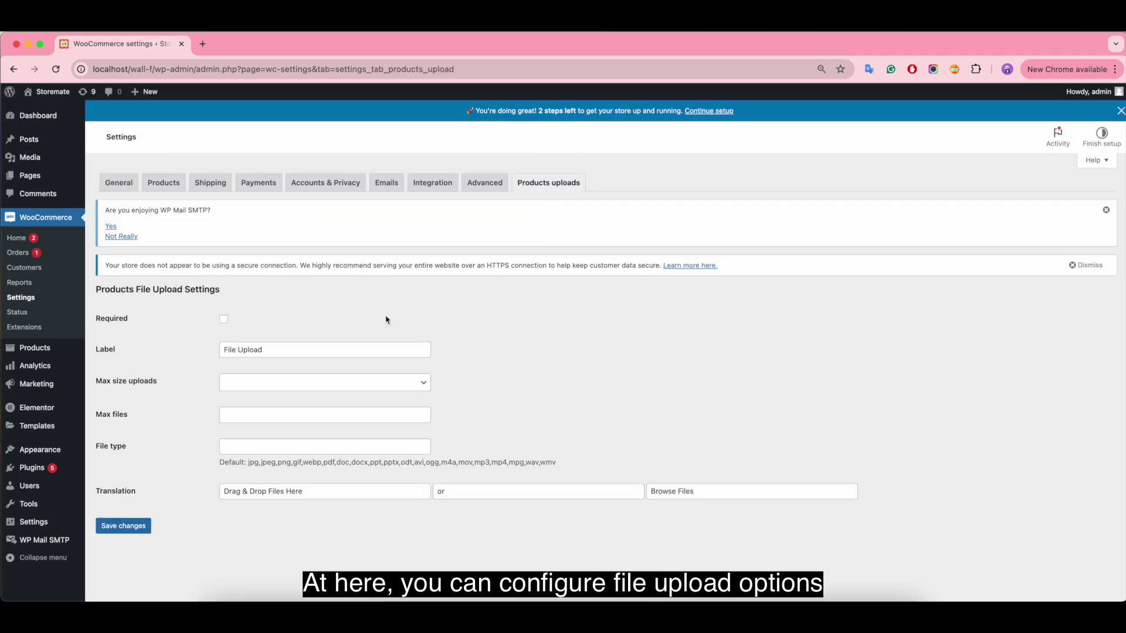
Keep the file upload optional and set the maximum upload size to 15MB
click(225, 320)
click(226, 320)
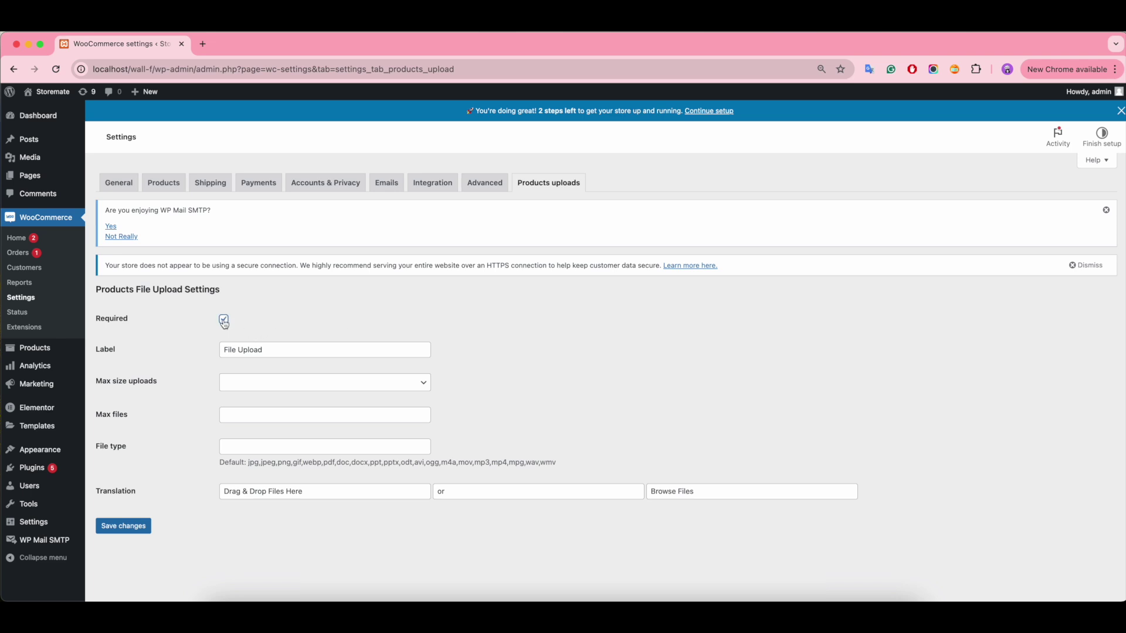
click(276, 347)
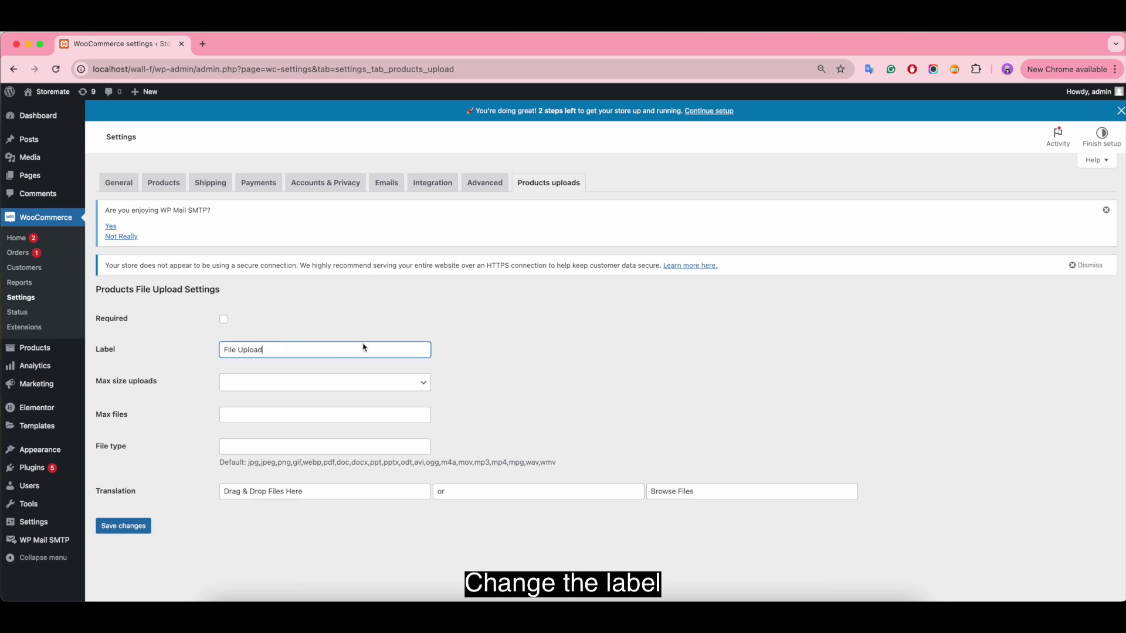
click(398, 385)
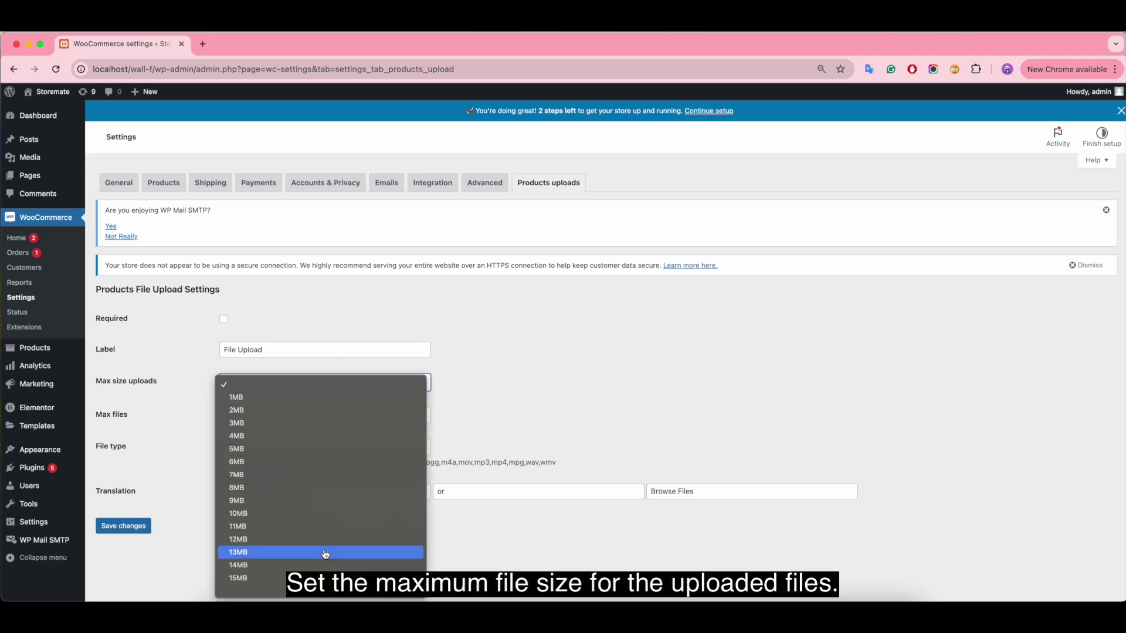
click(252, 578)
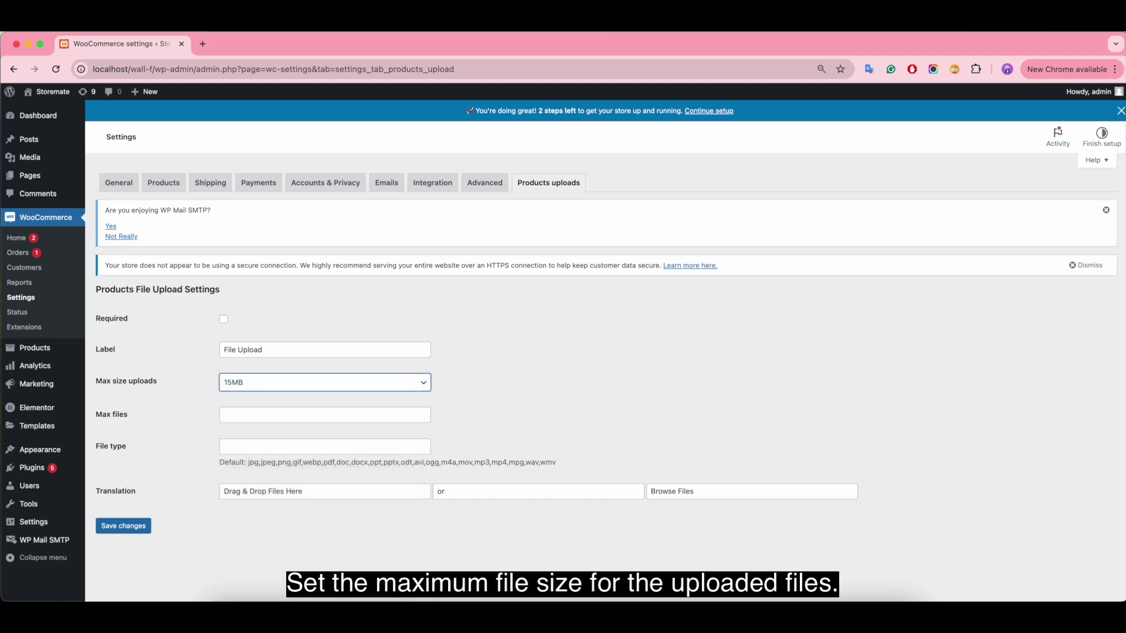
Set maximum files to 2 and allowed file types to png, pdf, doc, jpg
click(253, 416)
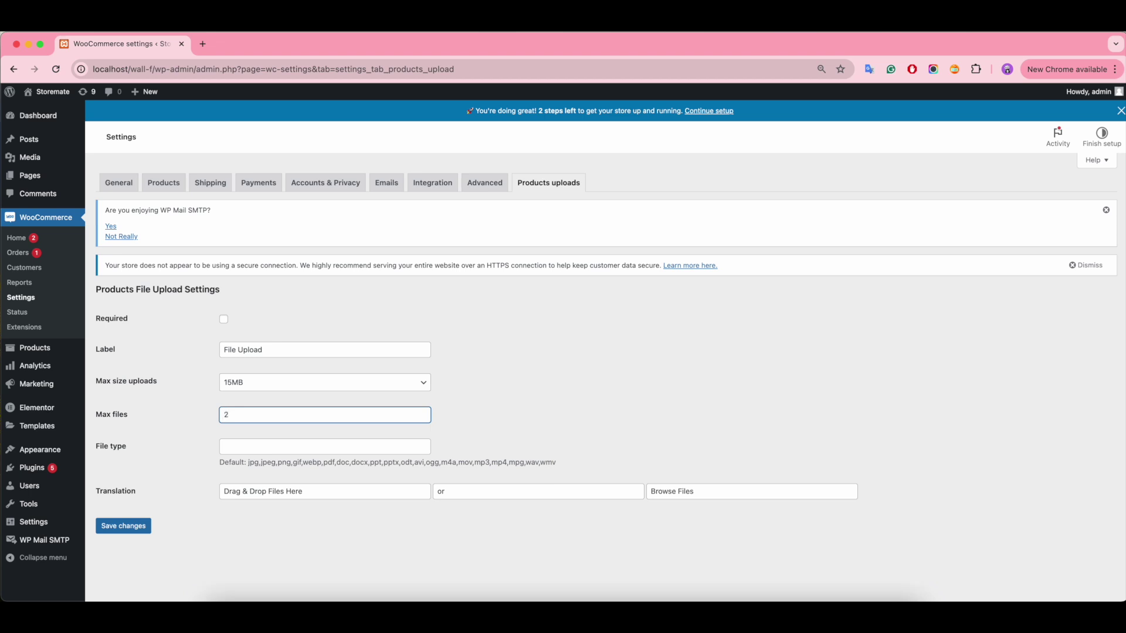
click(262, 451)
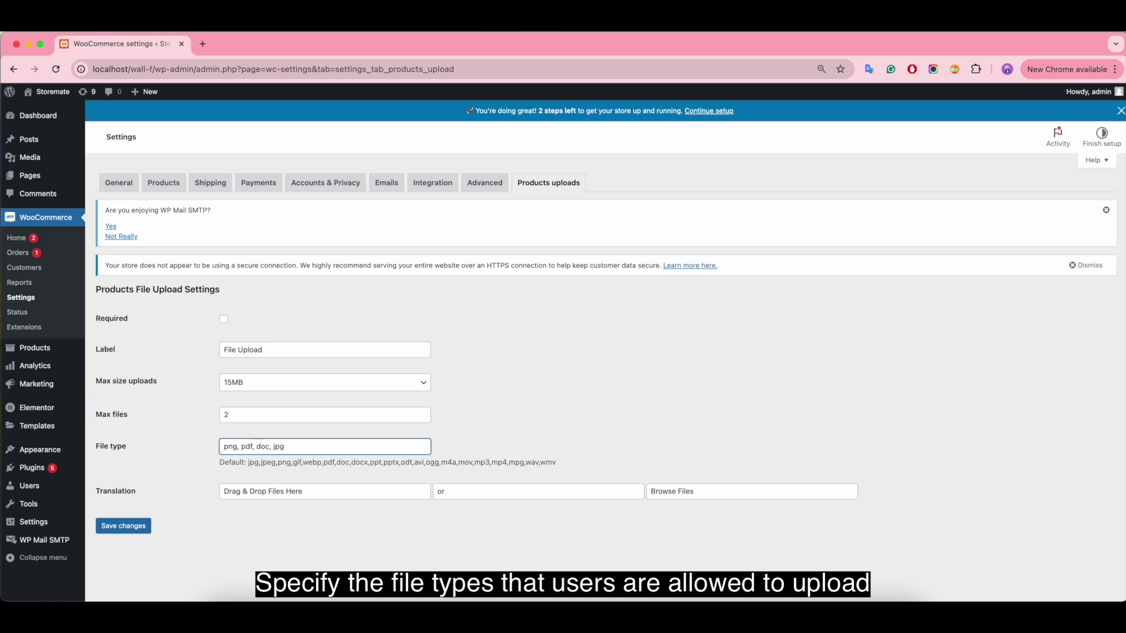
drag(248, 463, 556, 463)
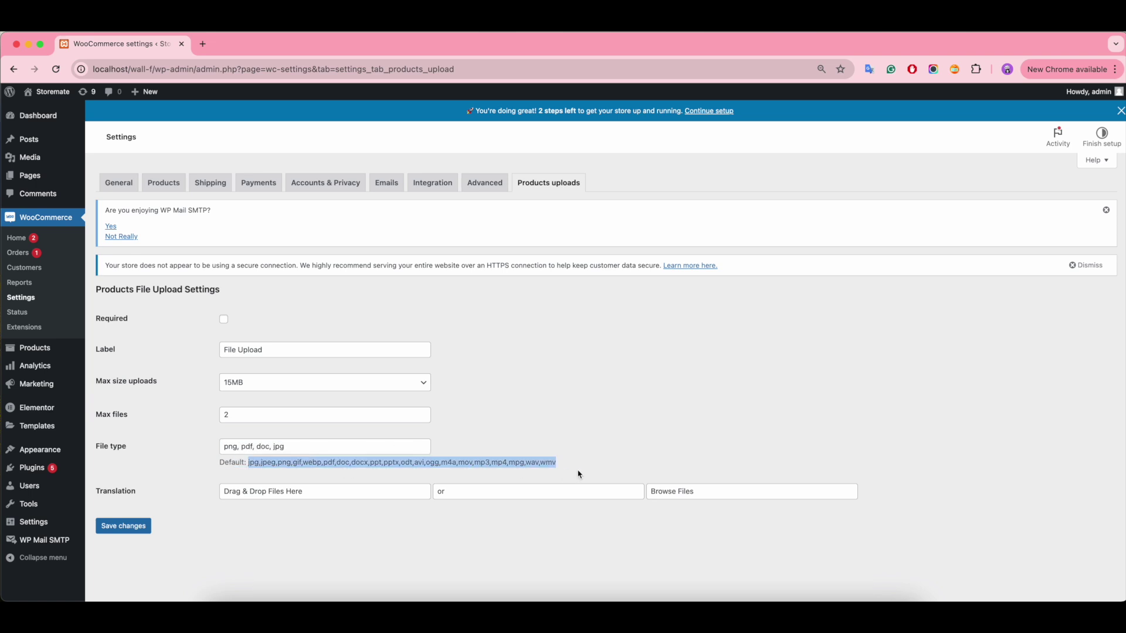
click(564, 462)
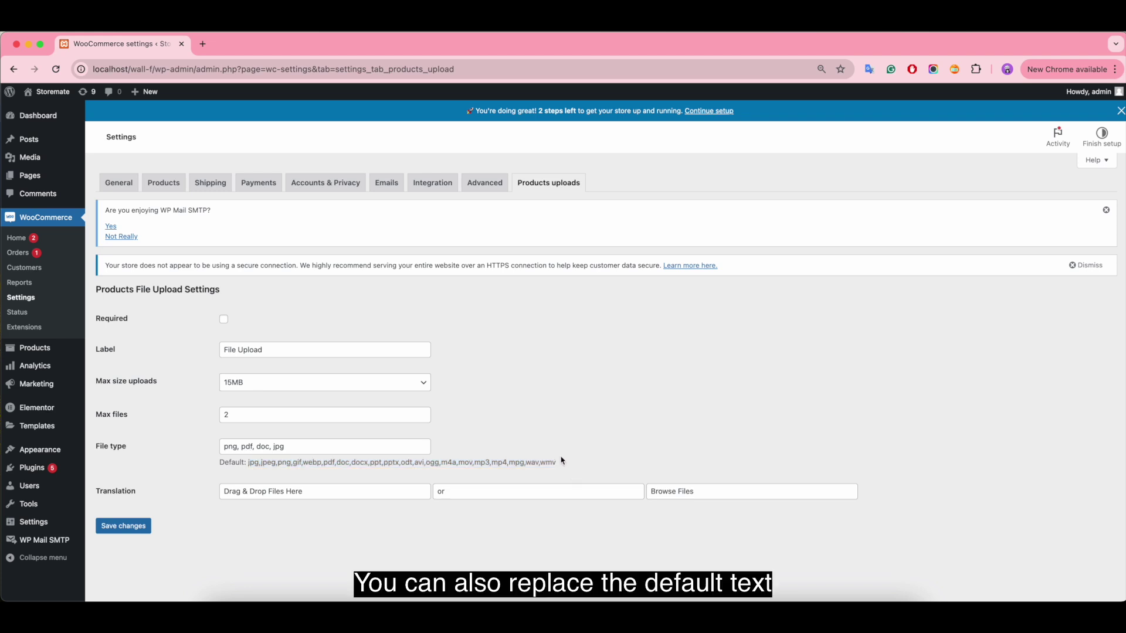
Review the drop-zone prompt texts and save the upload settings
click(318, 491)
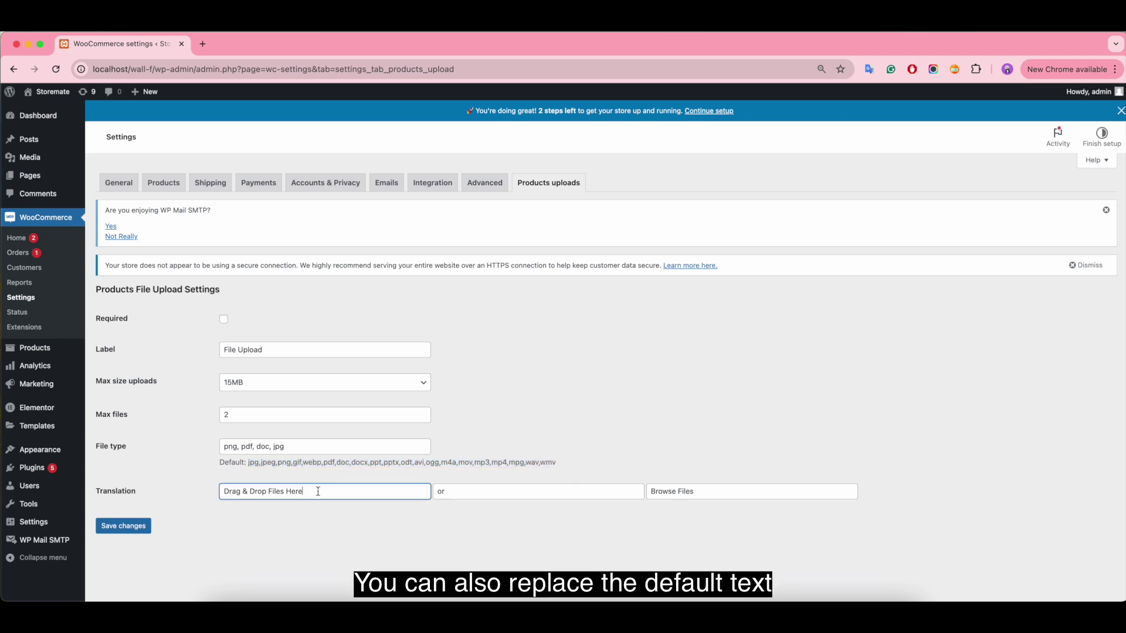
click(466, 490)
click(709, 491)
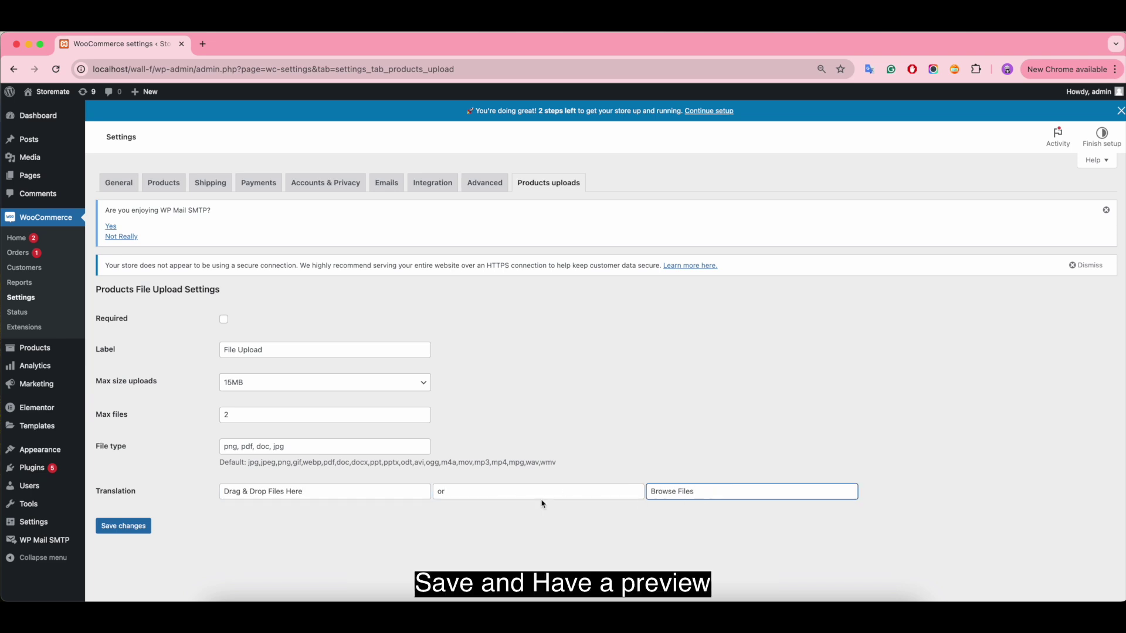
click(123, 527)
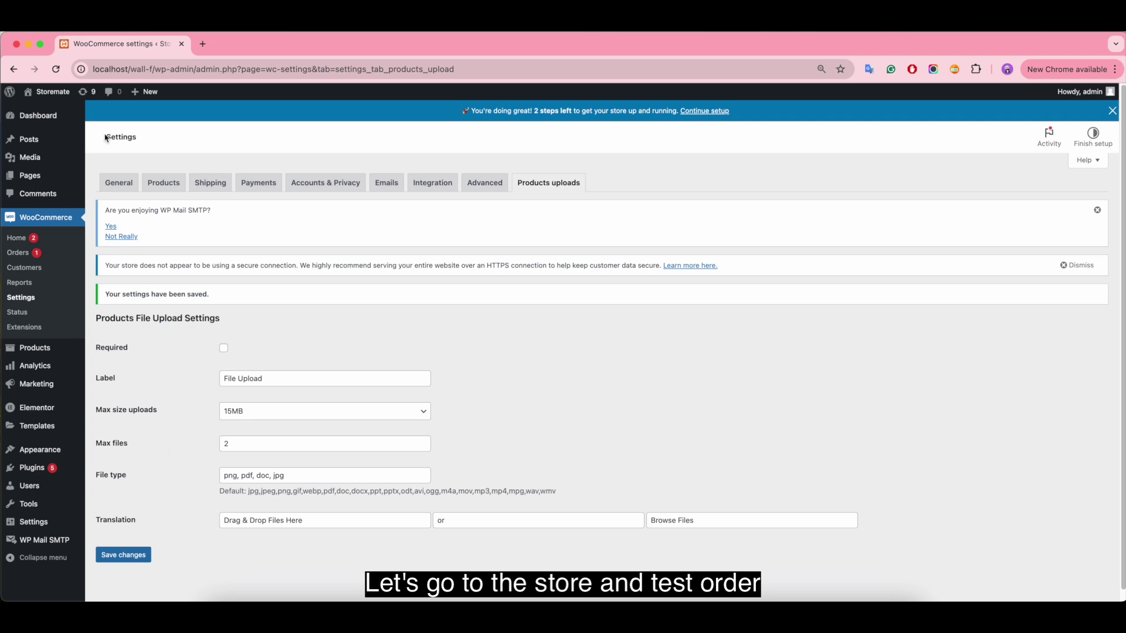
Open the storefront in a new tab, add a Beanie with Logo, and open its product page
mouse_move(59, 98)
right_click(42, 123)
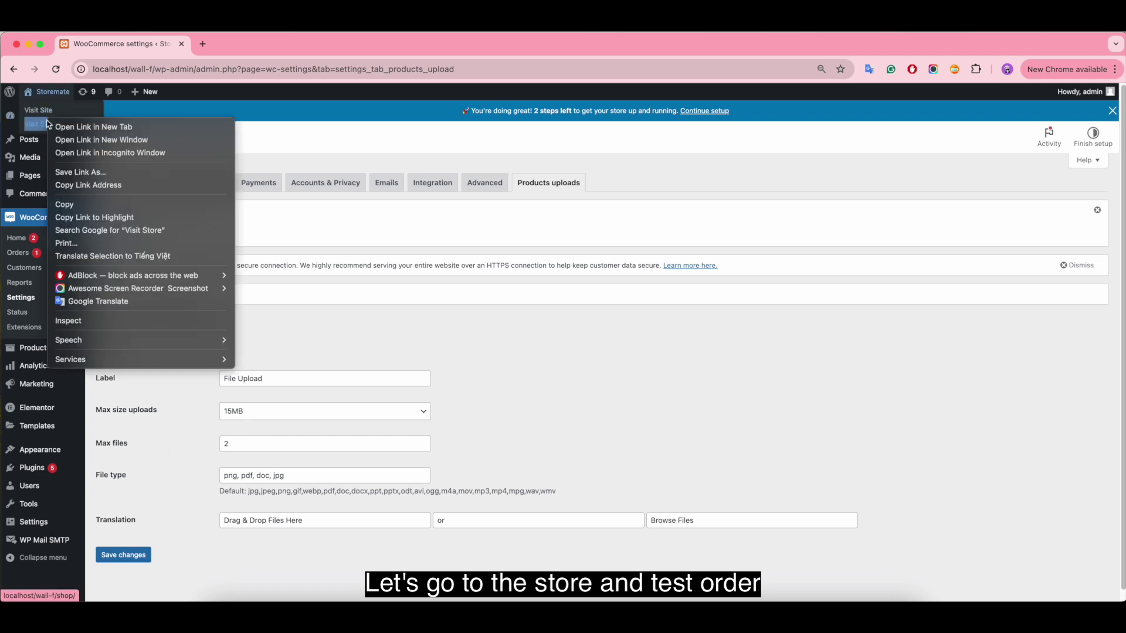
click(88, 125)
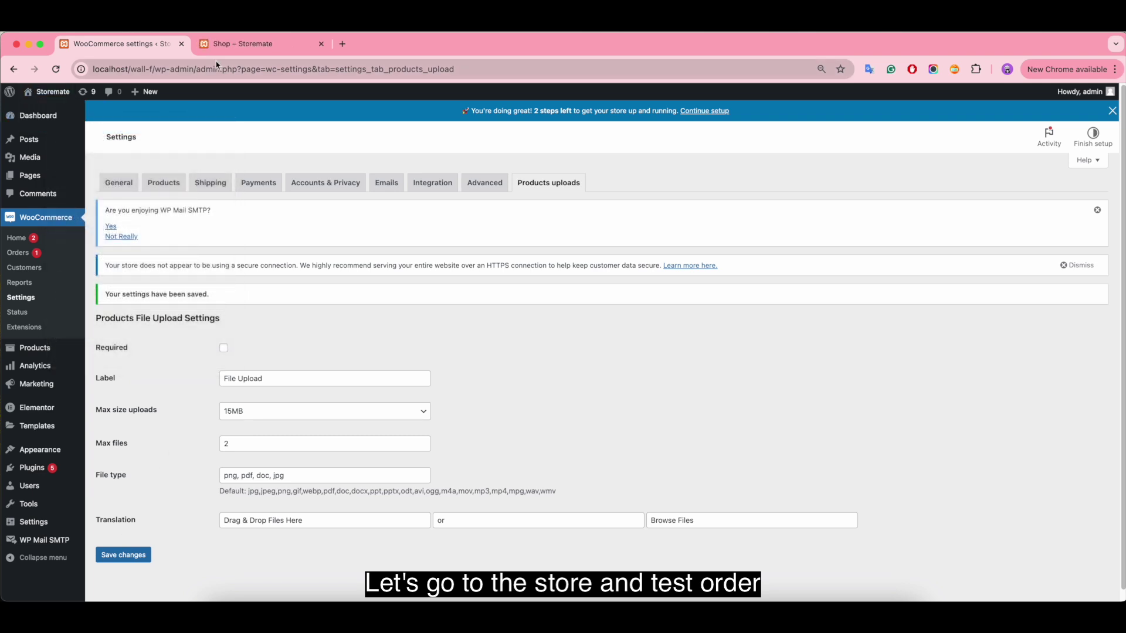
click(246, 50)
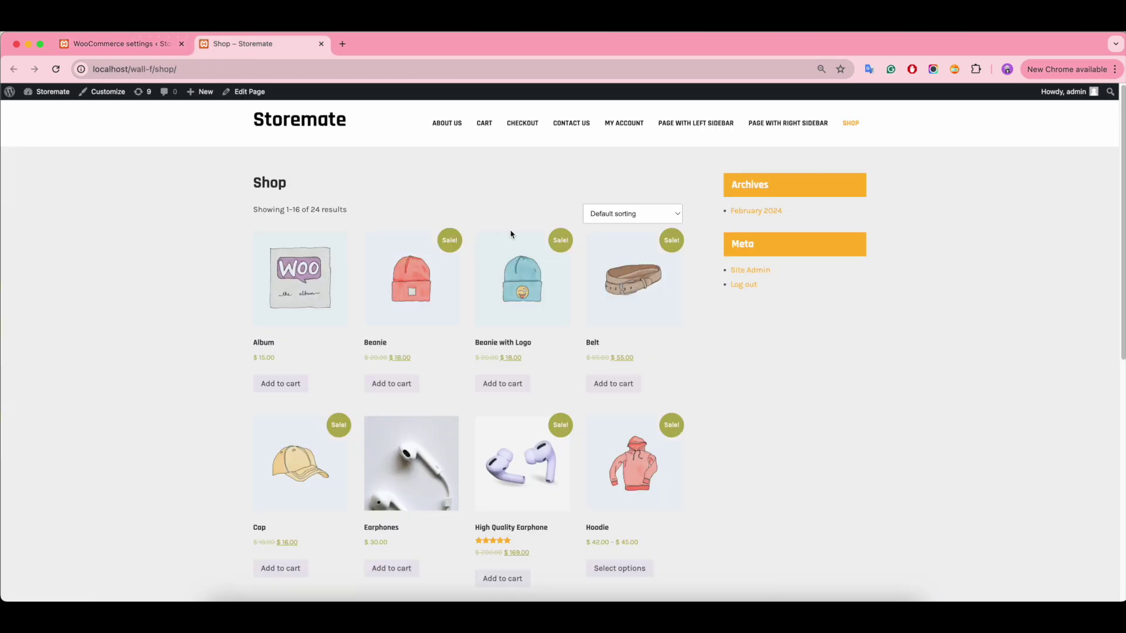
click(500, 384)
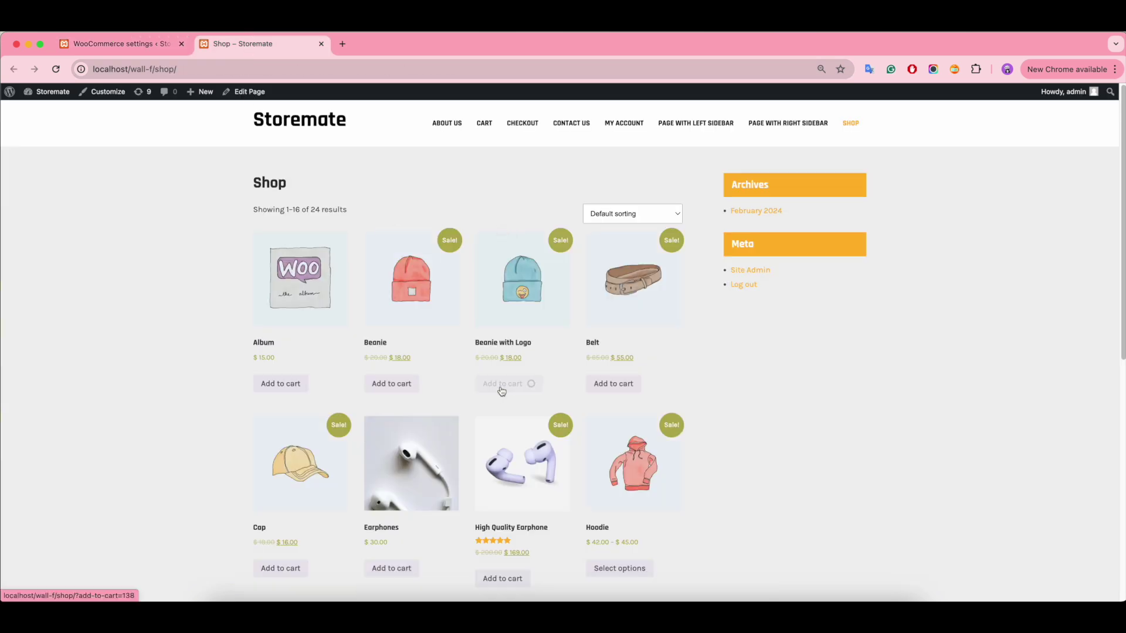
click(521, 277)
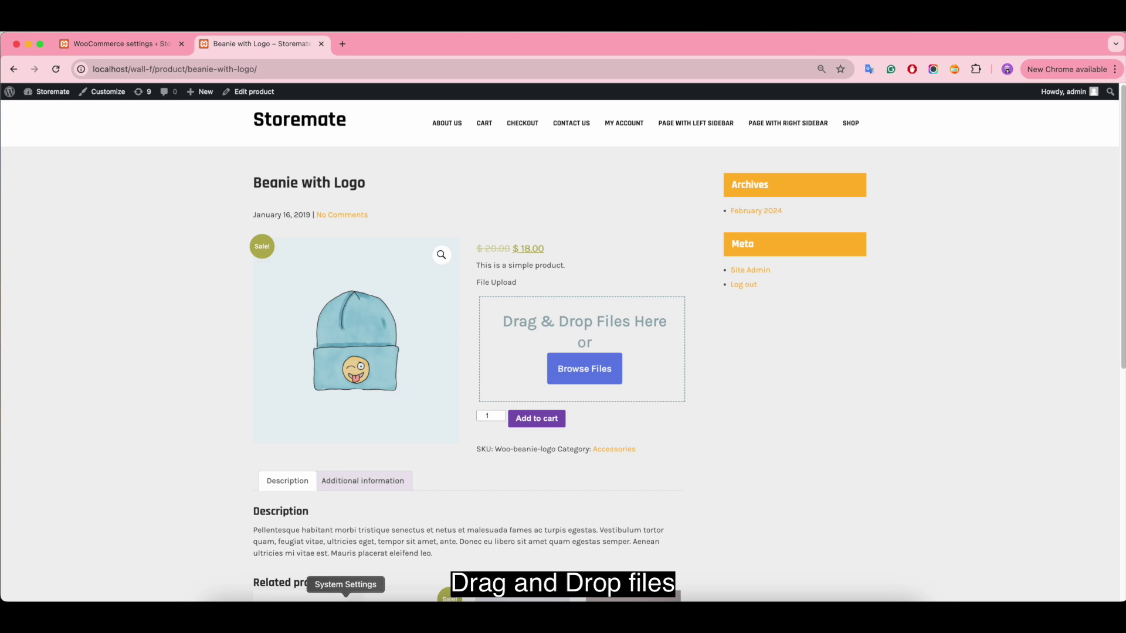
Drag woo-1.png and pdf_name.pdf from Documents into the product's upload zone, then close Finder
click(227, 595)
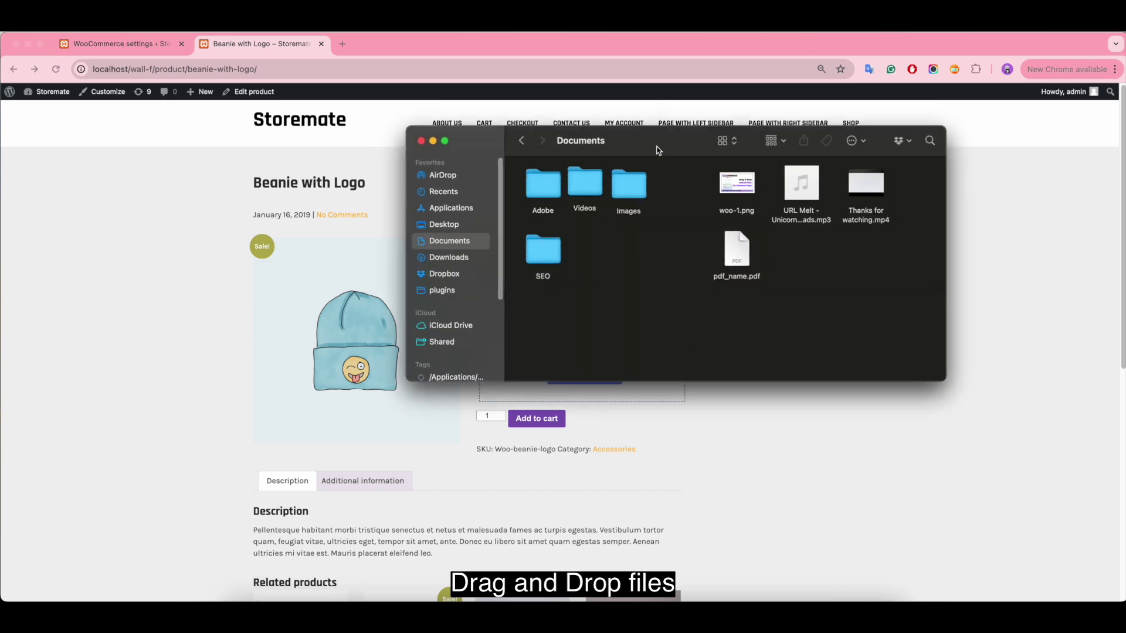
drag(658, 151, 792, 166)
drag(1079, 143, 981, 249)
drag(765, 276, 870, 216)
drag(969, 260, 557, 346)
scroll(1015, 294, down, 1)
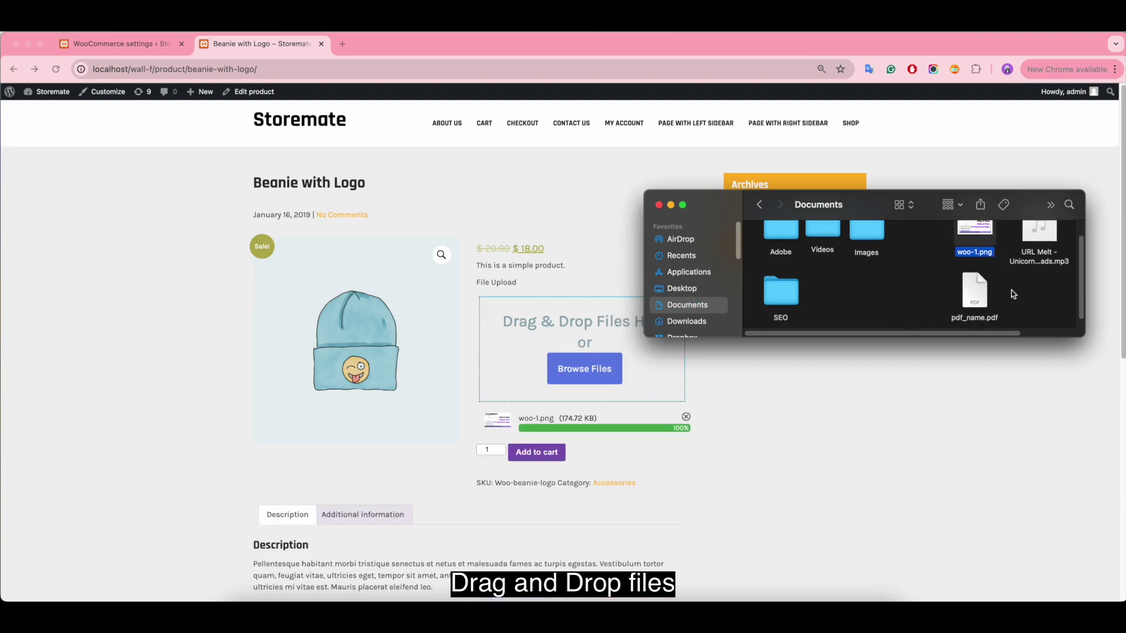
click(983, 285)
drag(982, 286, 534, 339)
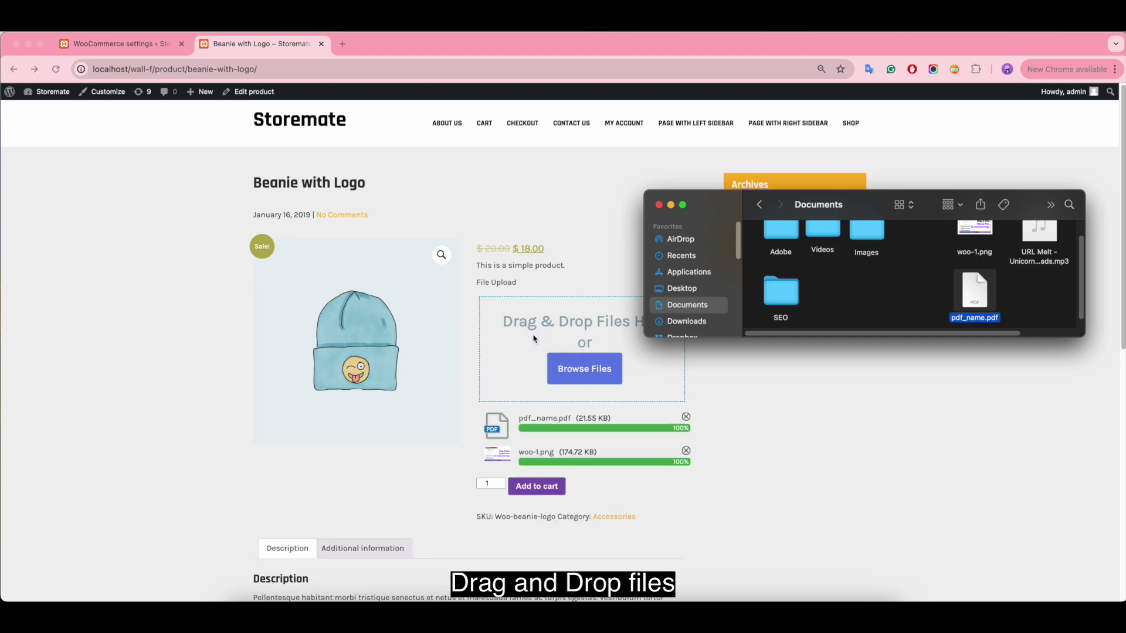
click(659, 205)
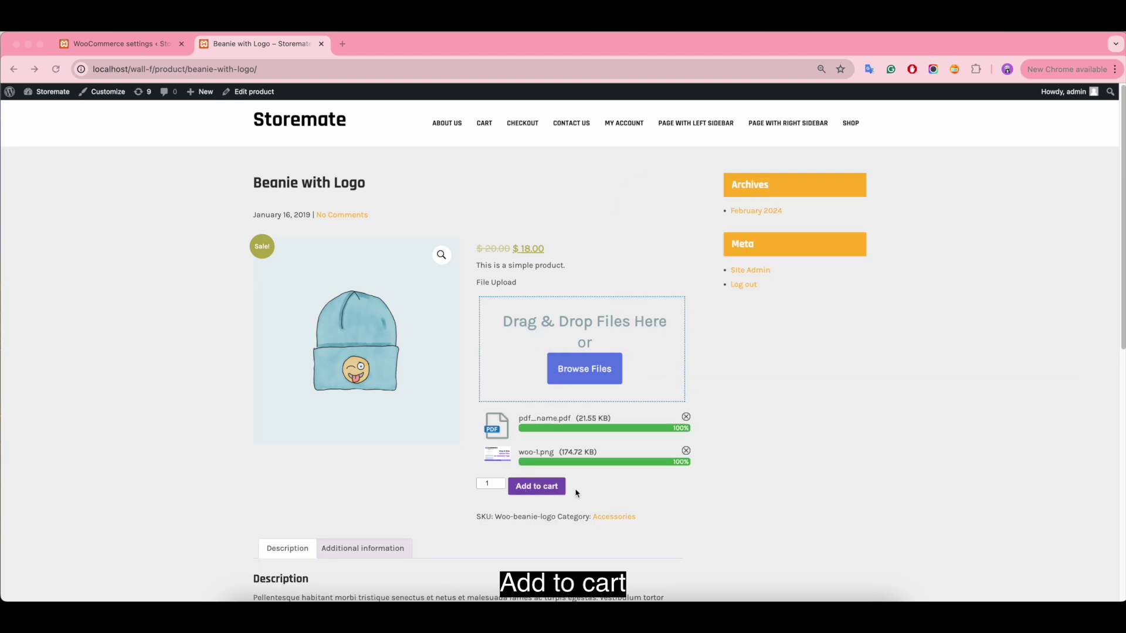
Add the beanie with both files to the cart and remove the beanie lacking uploads, leaving $18.00
click(542, 487)
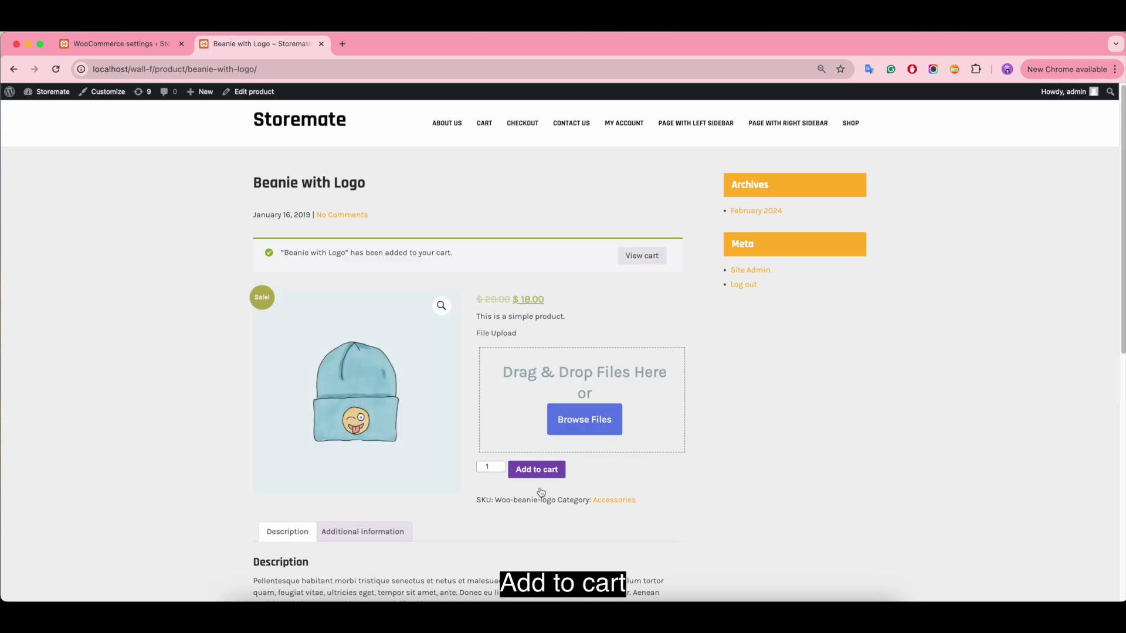
click(482, 128)
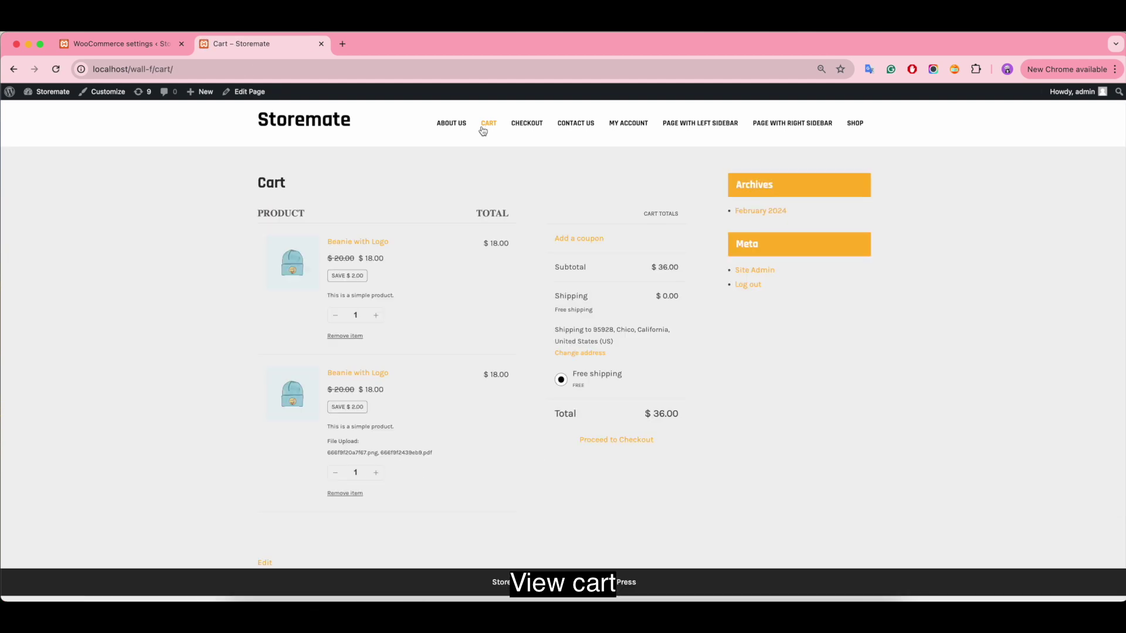
click(345, 337)
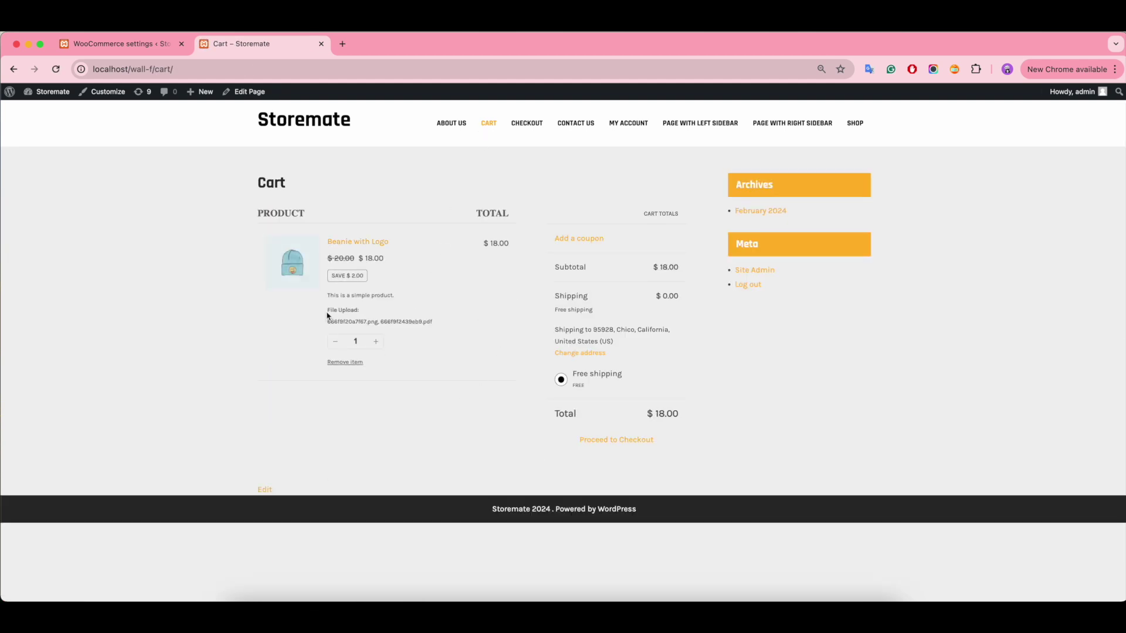
drag(329, 309, 381, 311)
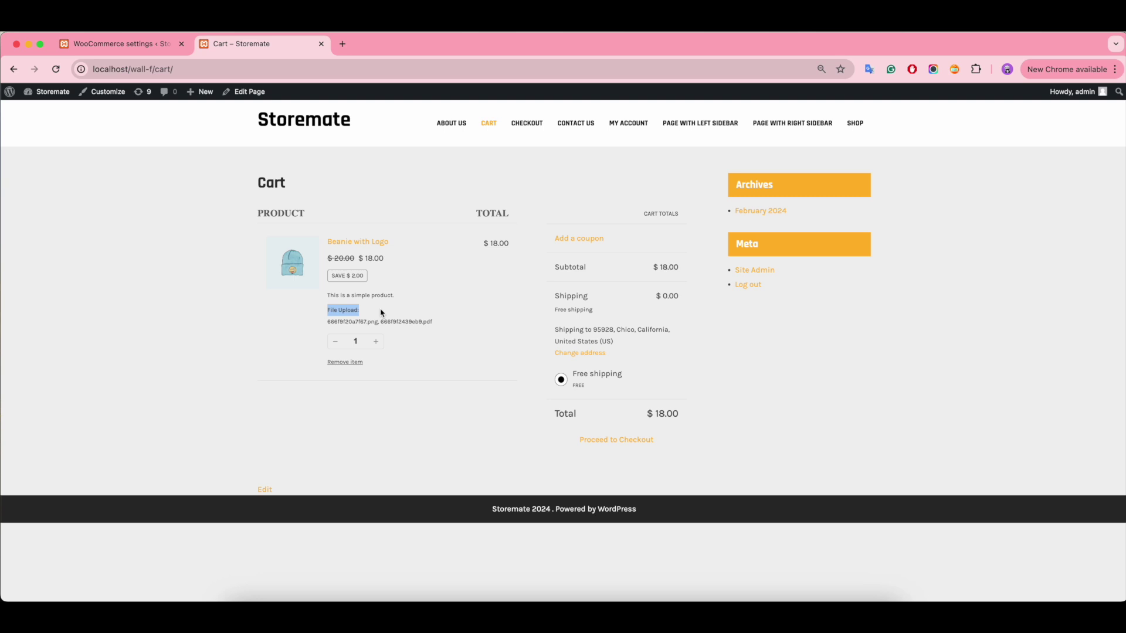
Proceed to checkout, place the cash-on-delivery order, and review the Order received page
click(436, 311)
click(622, 441)
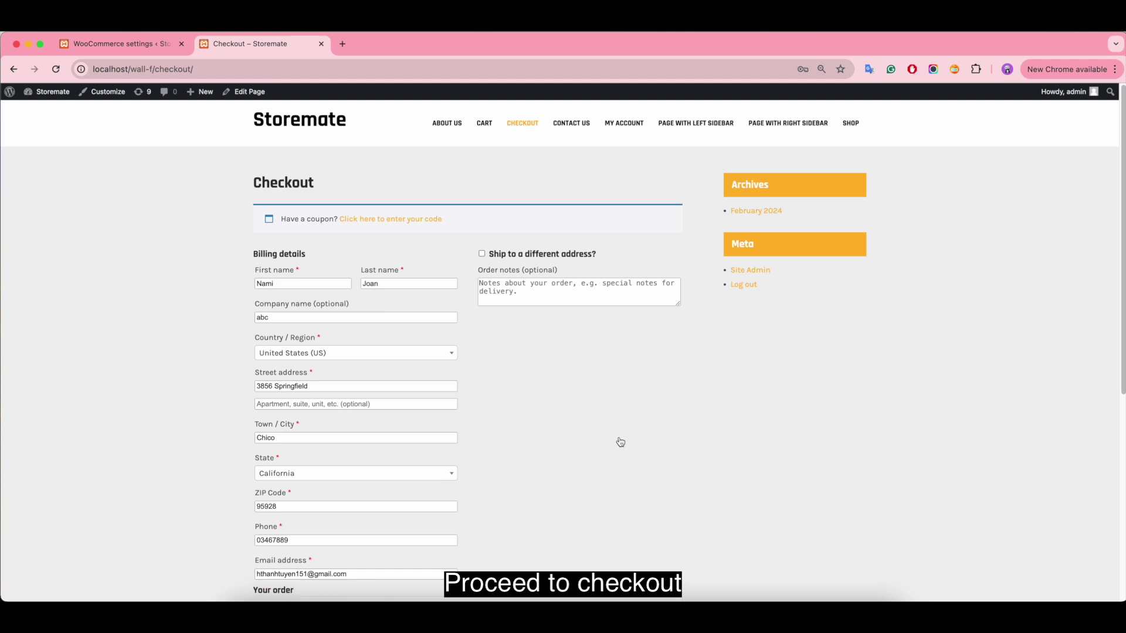
scroll(621, 442, down, 6)
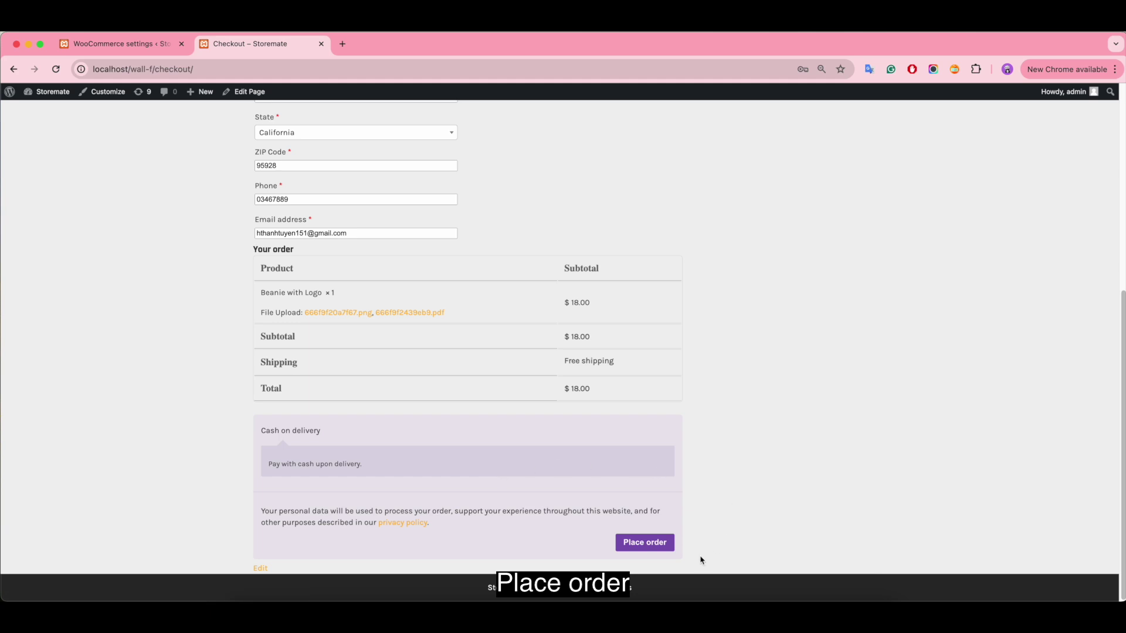
click(642, 544)
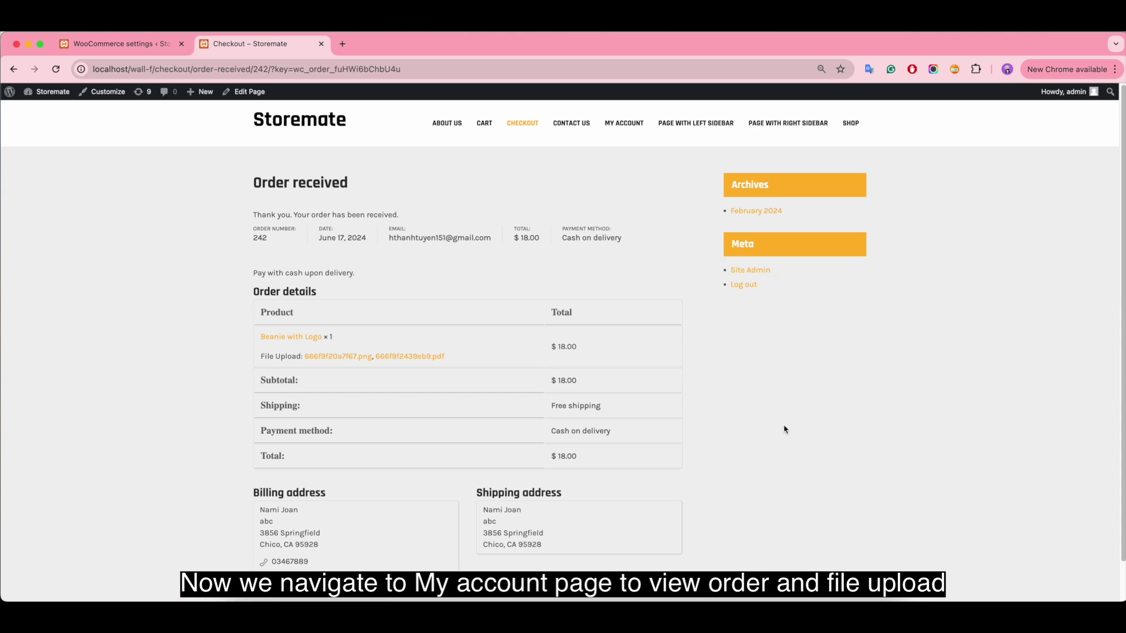
scroll(786, 430, down, 2)
scroll(786, 430, up, 2)
View the newest order under My Account > Orders
click(626, 123)
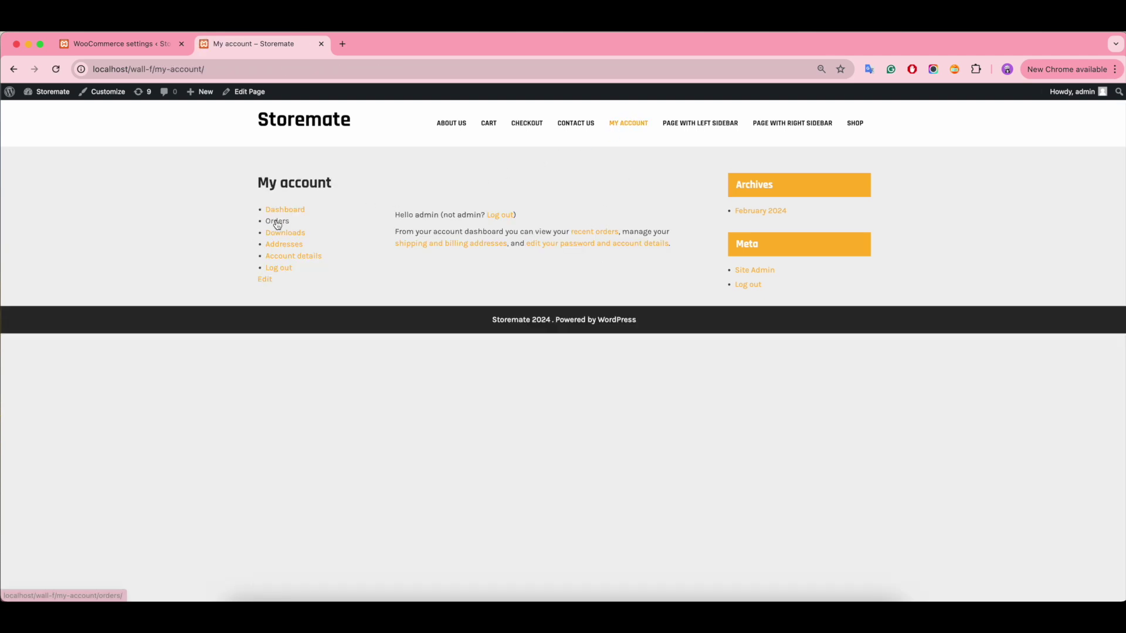
click(278, 223)
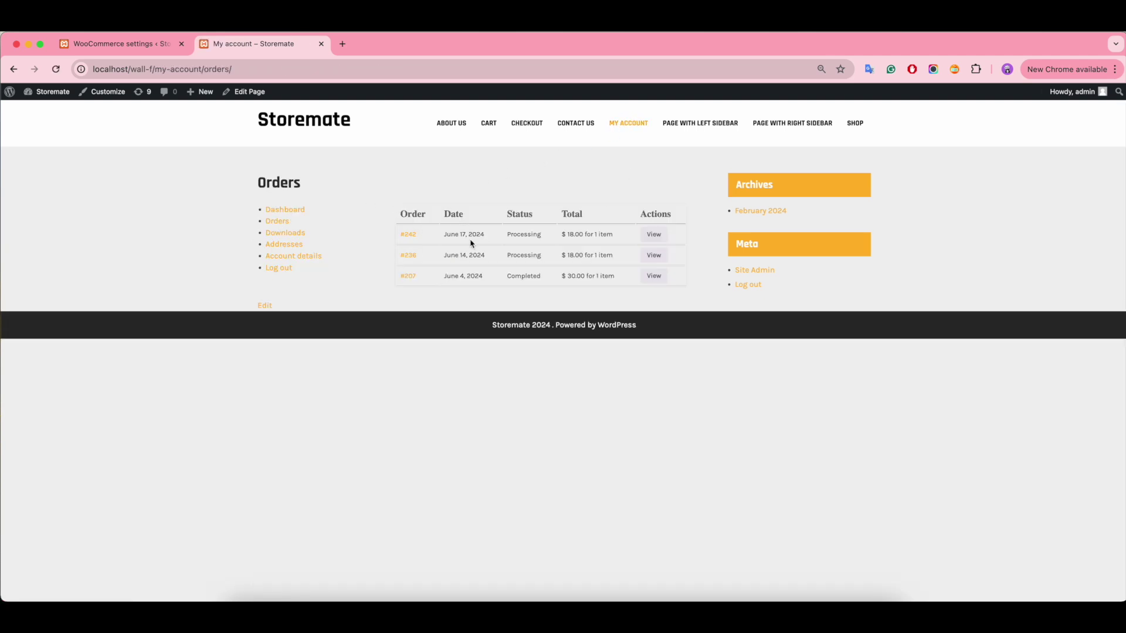
click(662, 240)
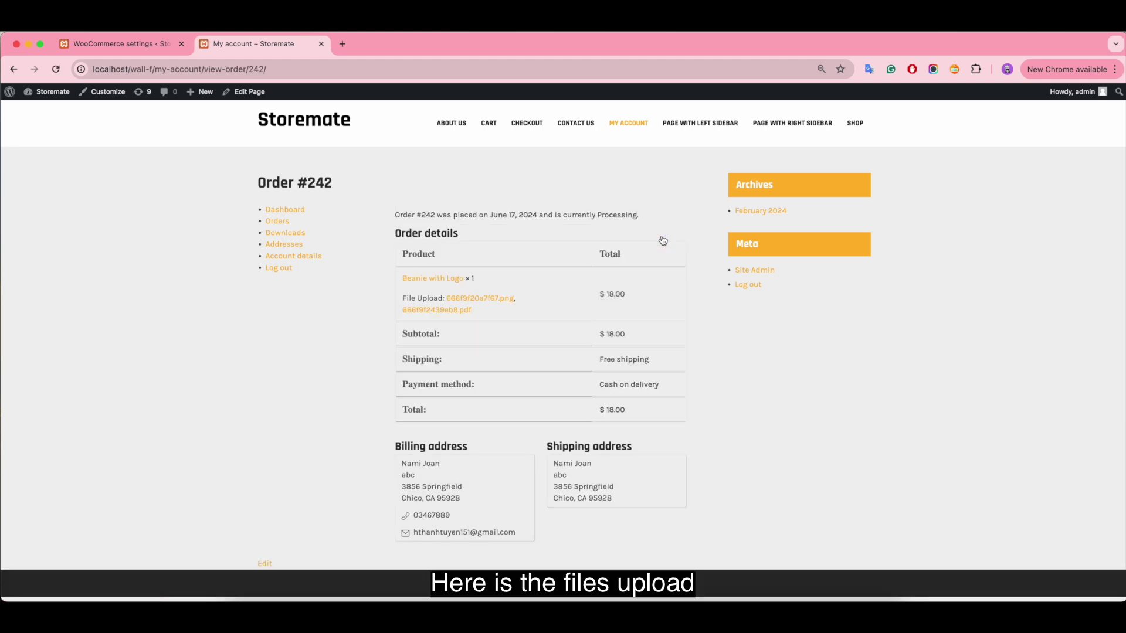
Download and open the uploaded png and pdf files, then close them
click(475, 303)
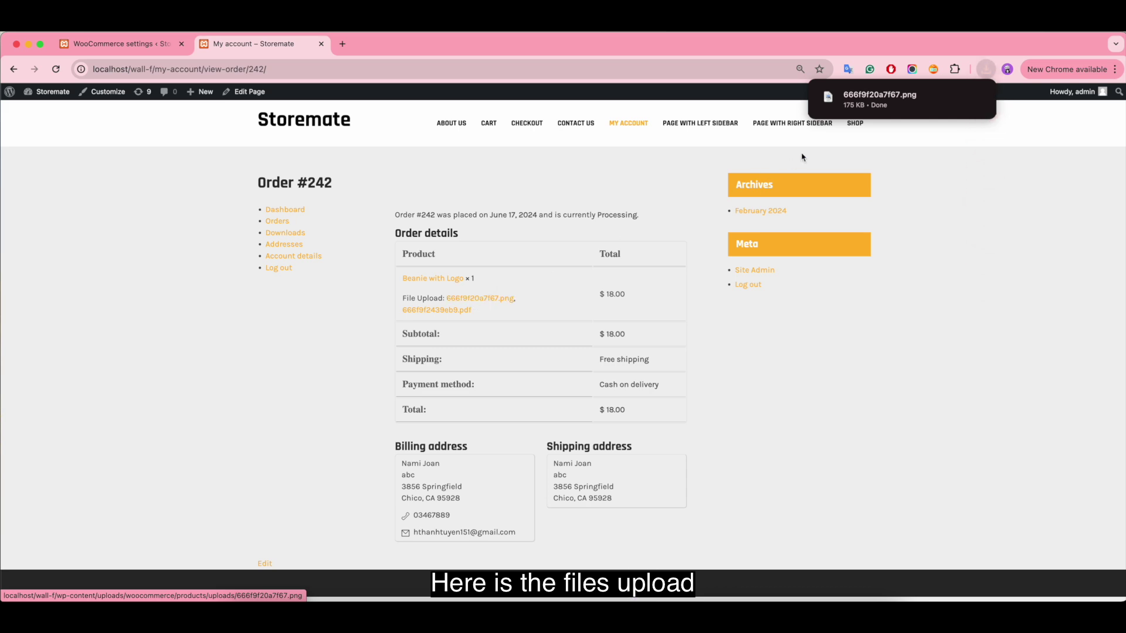
click(882, 103)
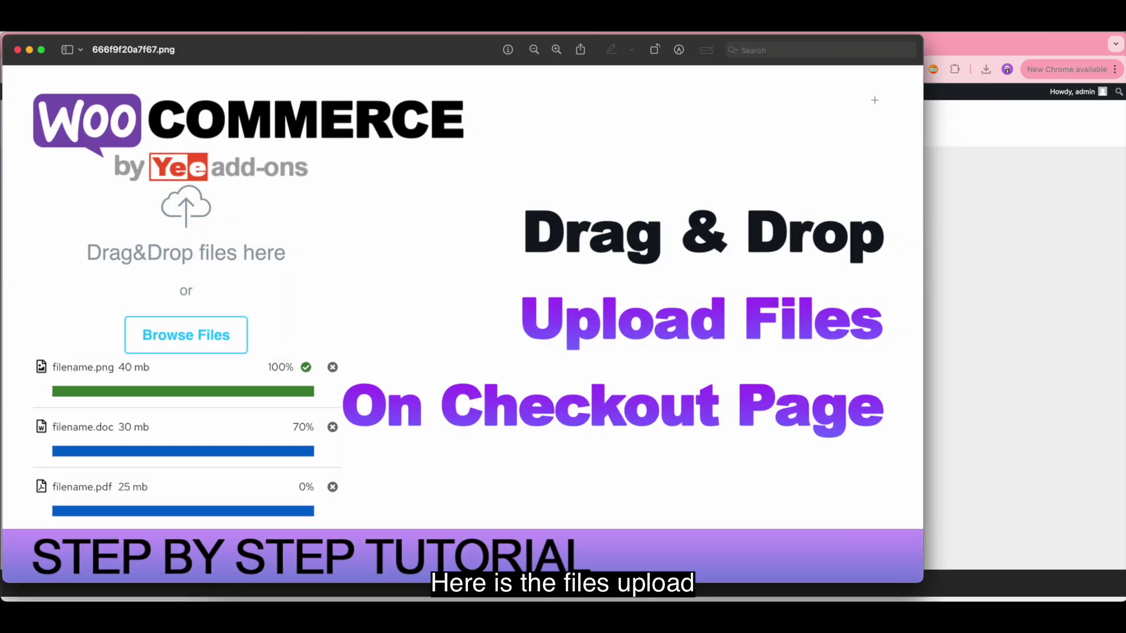
click(18, 50)
click(438, 312)
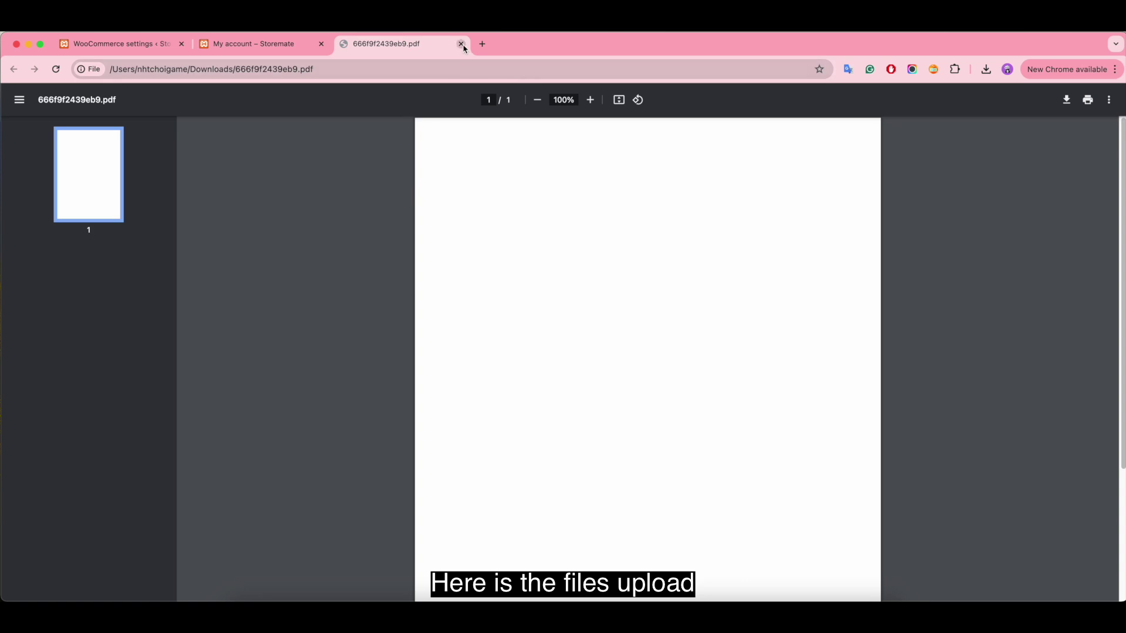
click(461, 44)
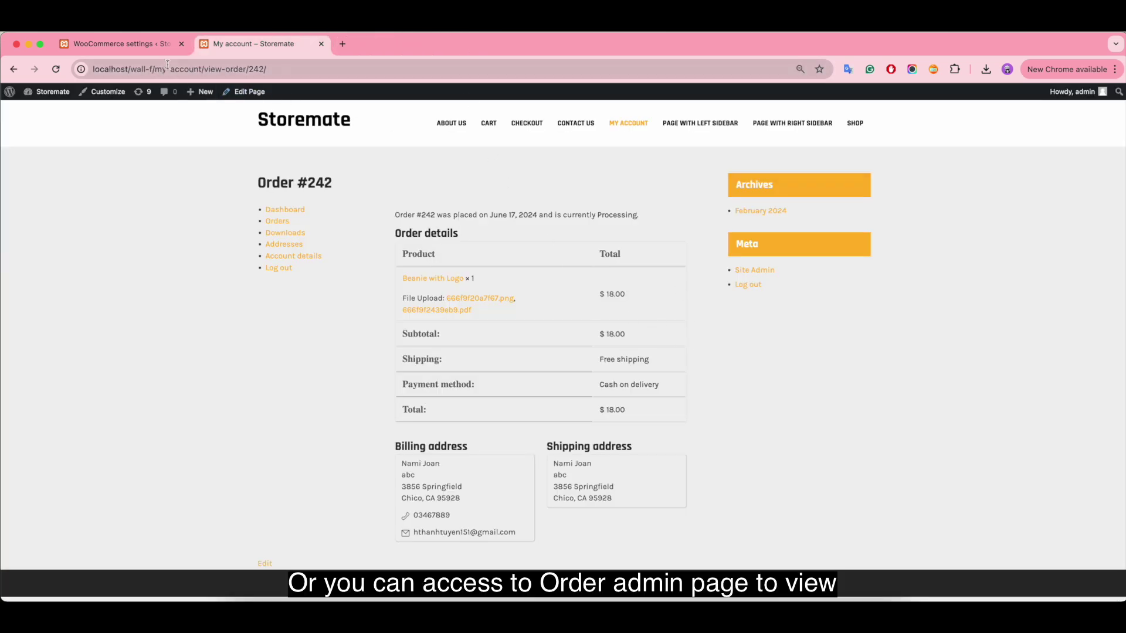
click(130, 51)
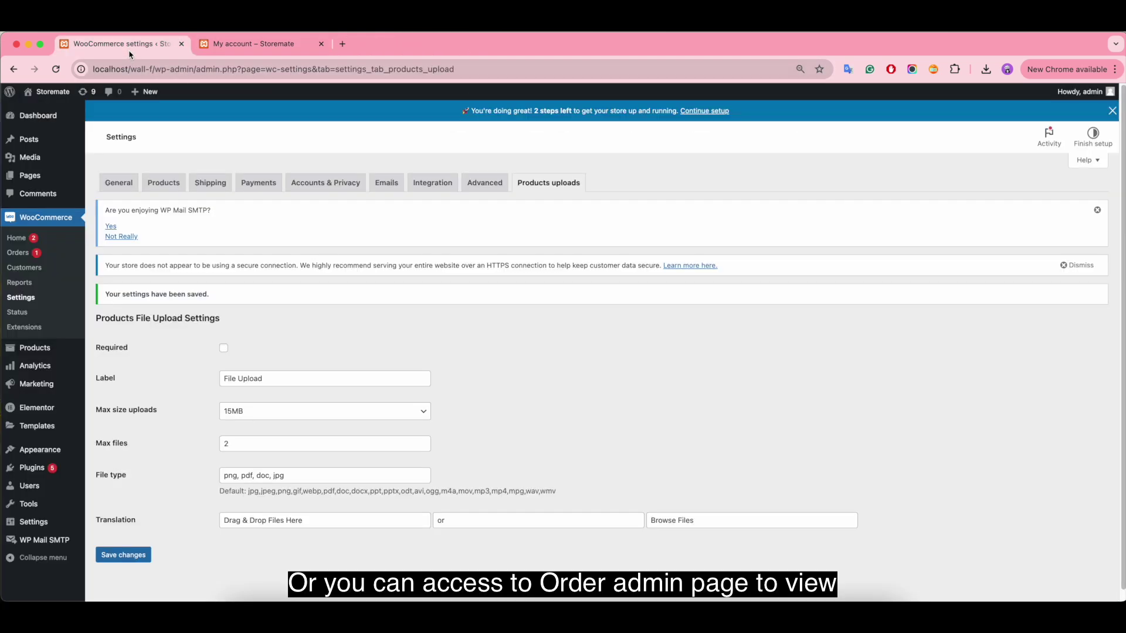
Open the newest order from WooCommerce > Orders in the admin
click(25, 254)
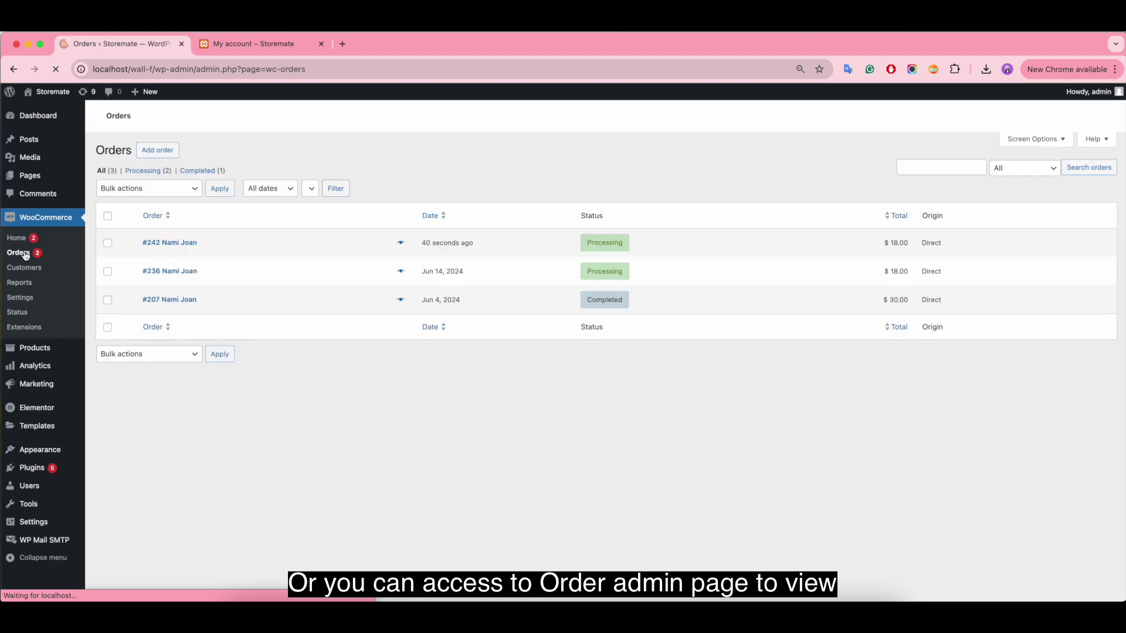
scroll(25, 256, up, 1)
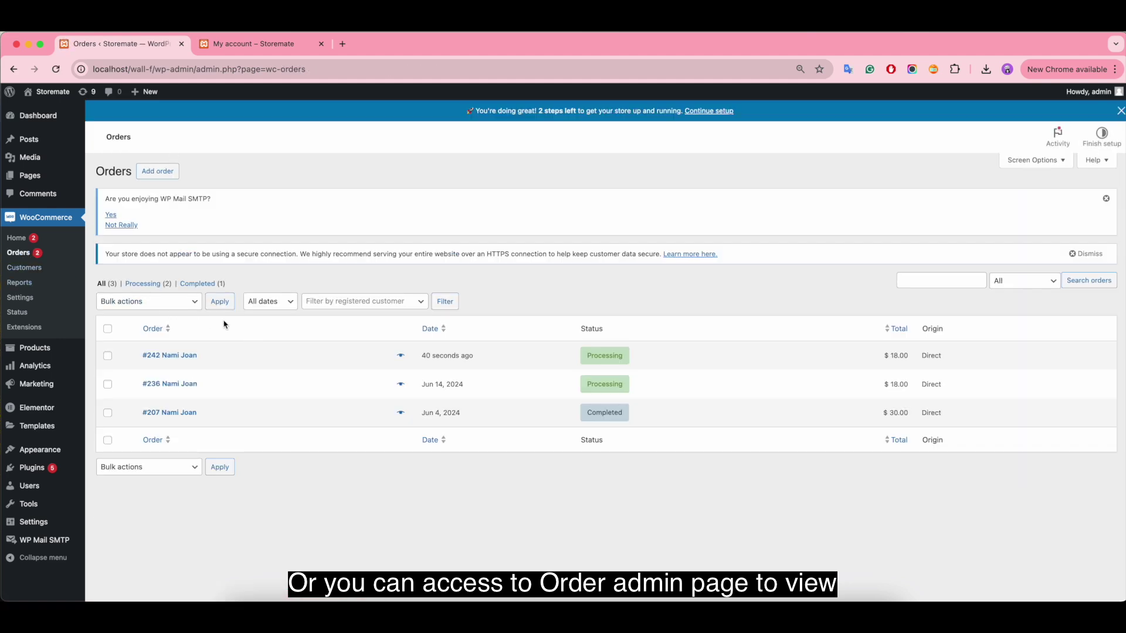
click(176, 359)
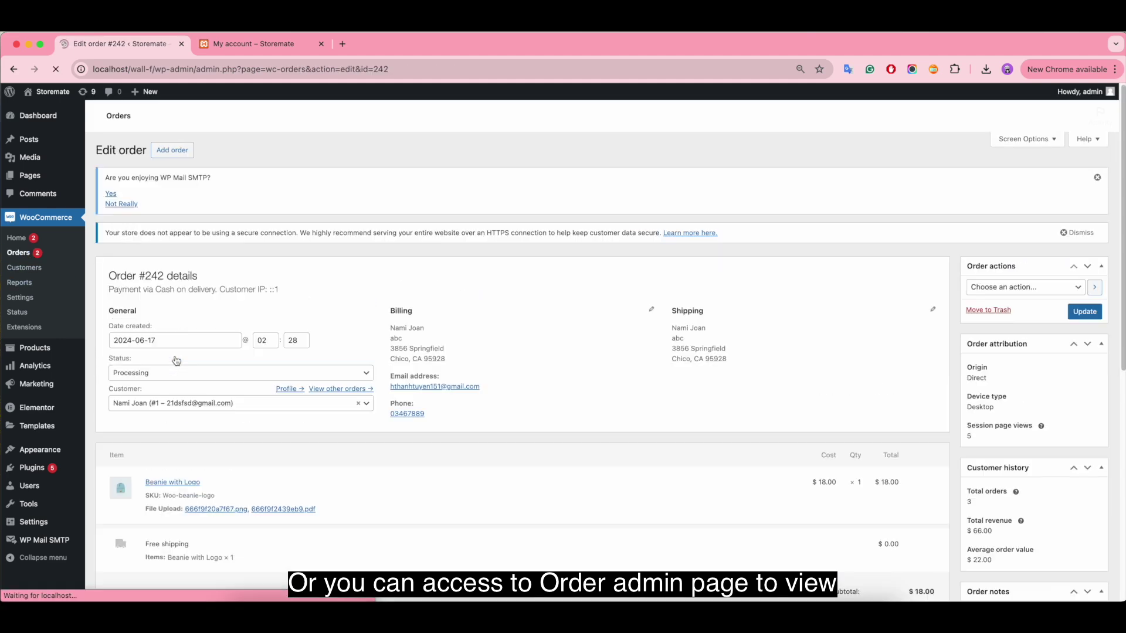
scroll(176, 360, down, 1)
scroll(176, 359, up, 1)
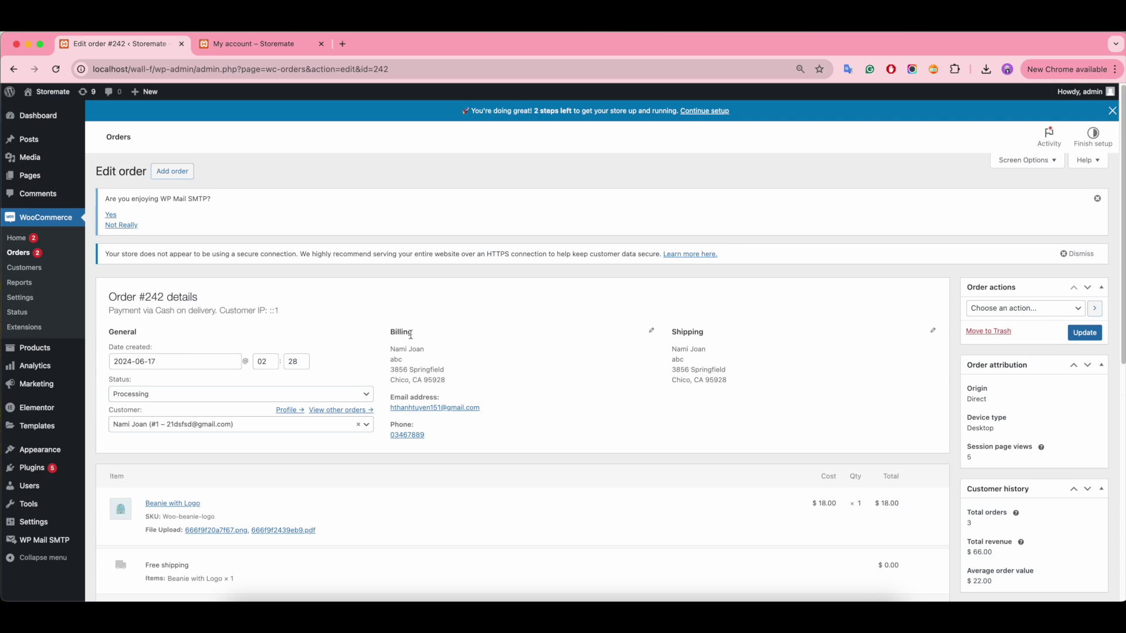
scroll(436, 556, down, 5)
scroll(436, 555, up, 3)
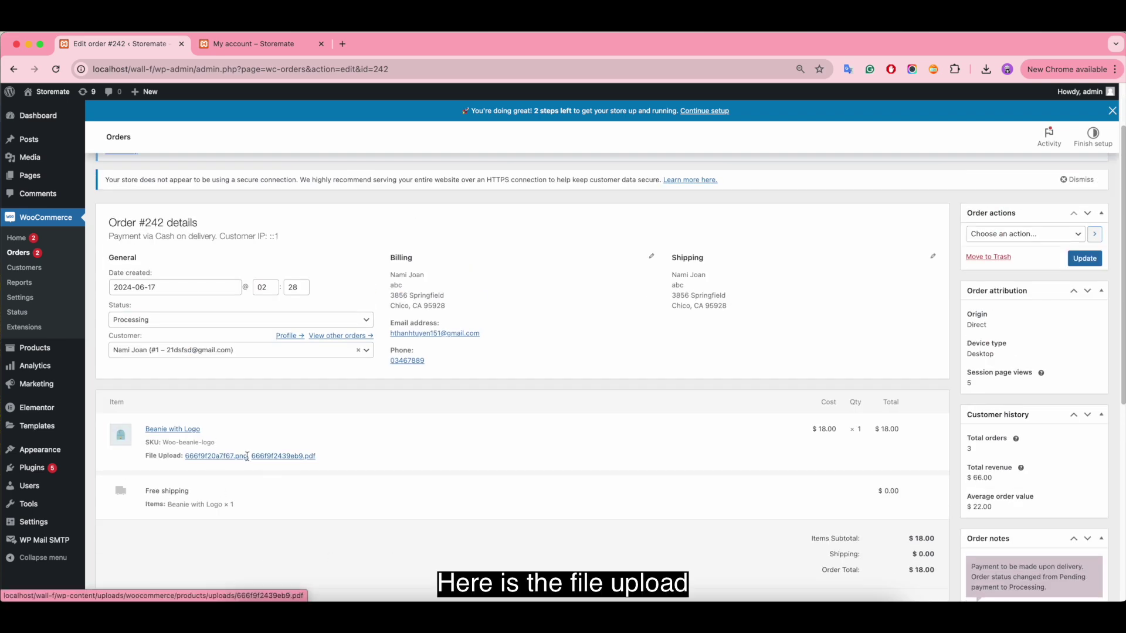
Download the order's png and pdf uploads and open each from Chrome's downloads, then close them
click(221, 460)
click(281, 460)
click(988, 74)
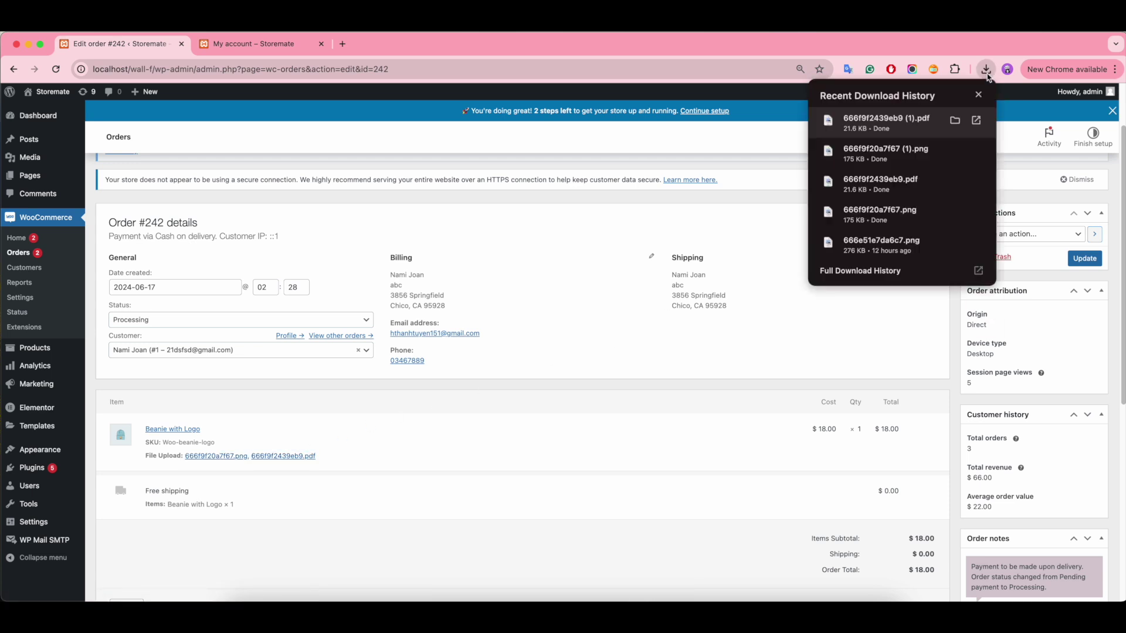
click(892, 124)
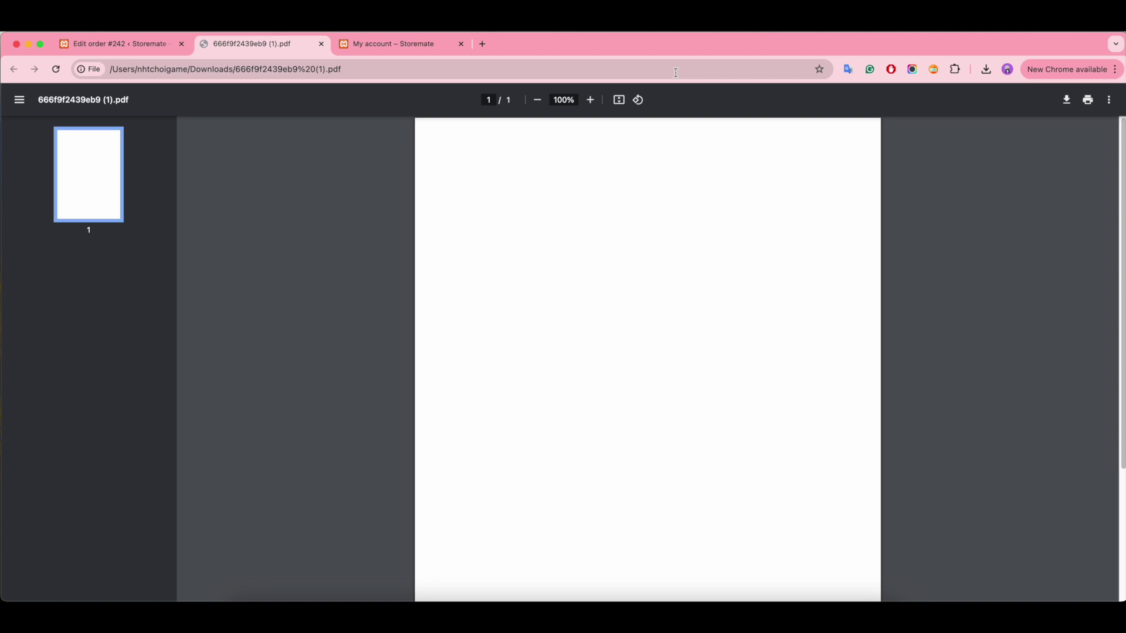
click(321, 44)
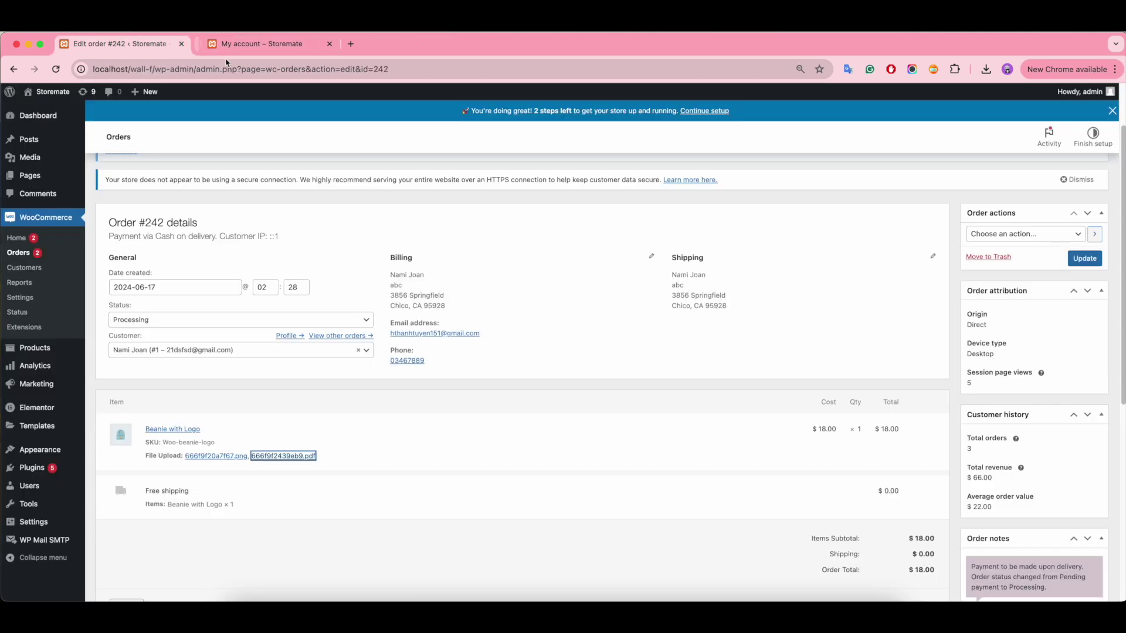
click(986, 70)
click(916, 151)
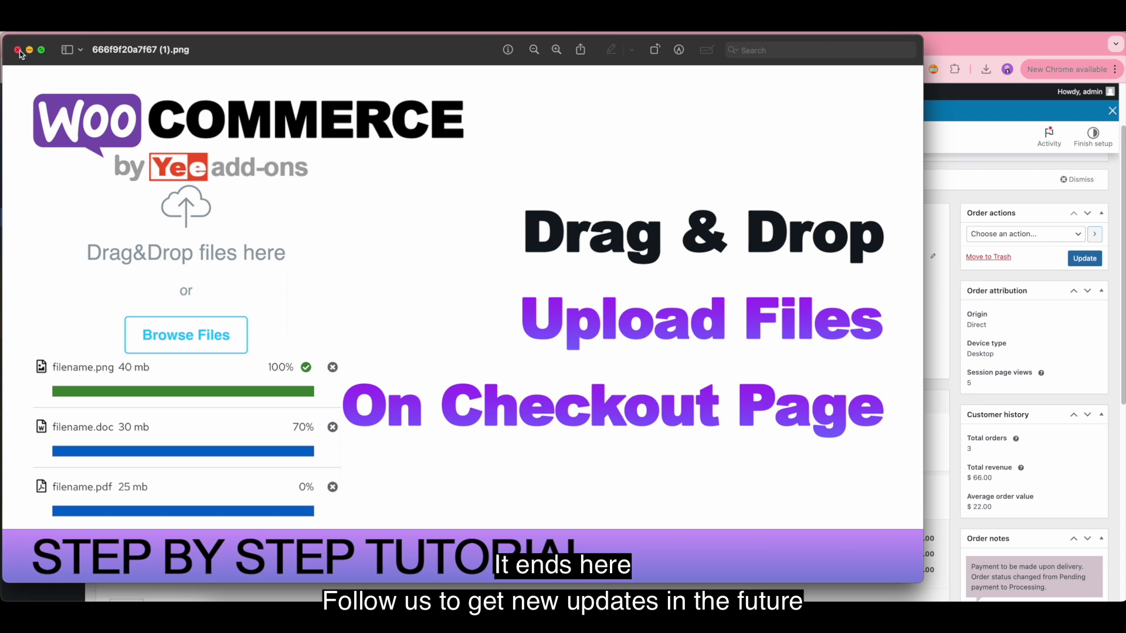
click(18, 50)
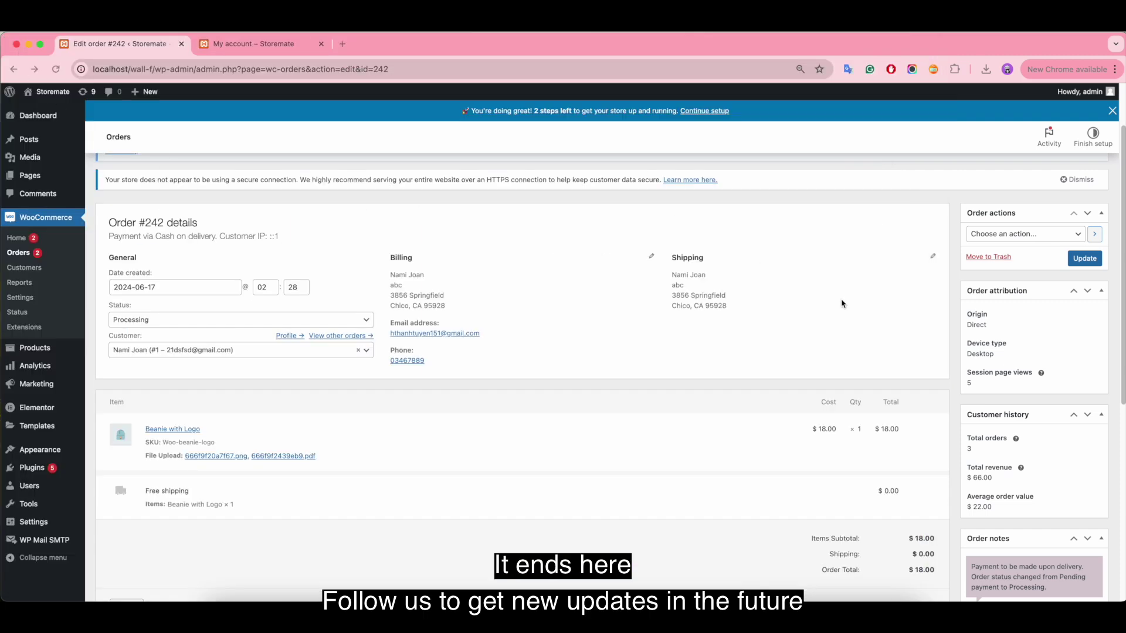
scroll(756, 373, down, 3)
scroll(755, 373, up, 5)
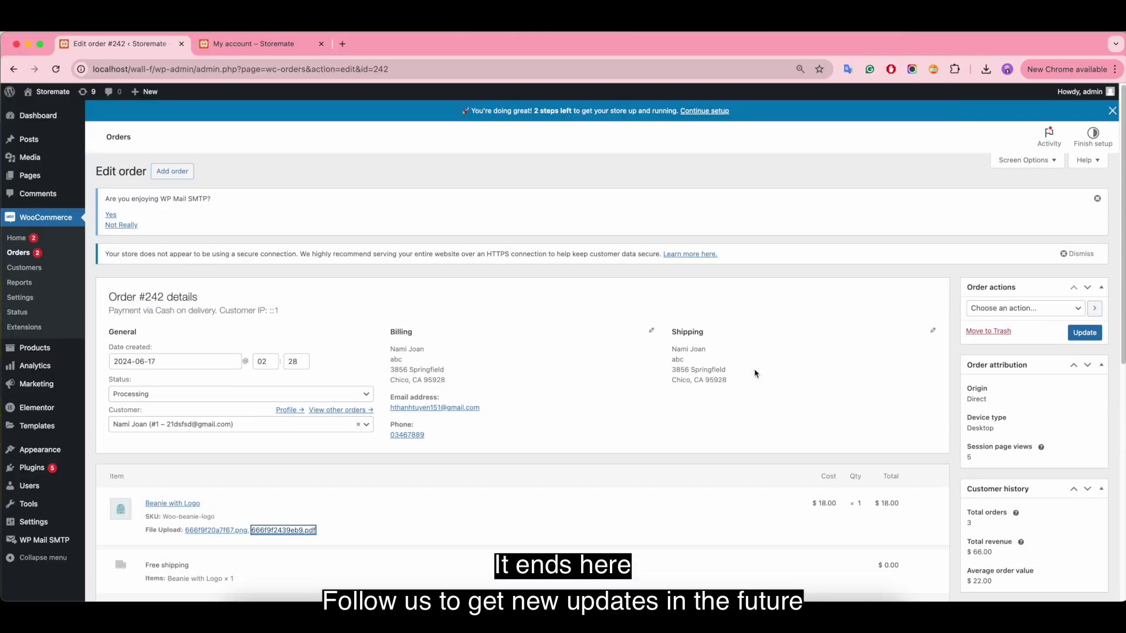